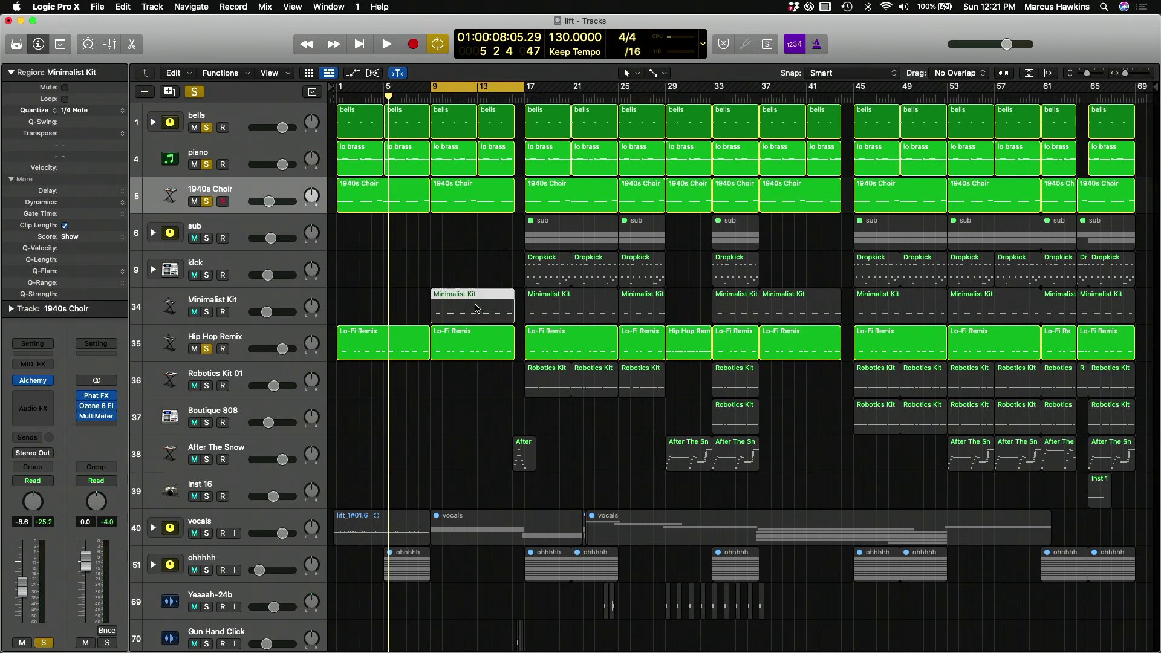
Add the Minimalist Kit track to the soloed tracks and play the section, switching the Hip Hop Remix solo off and on for comparison
left_click(253, 305)
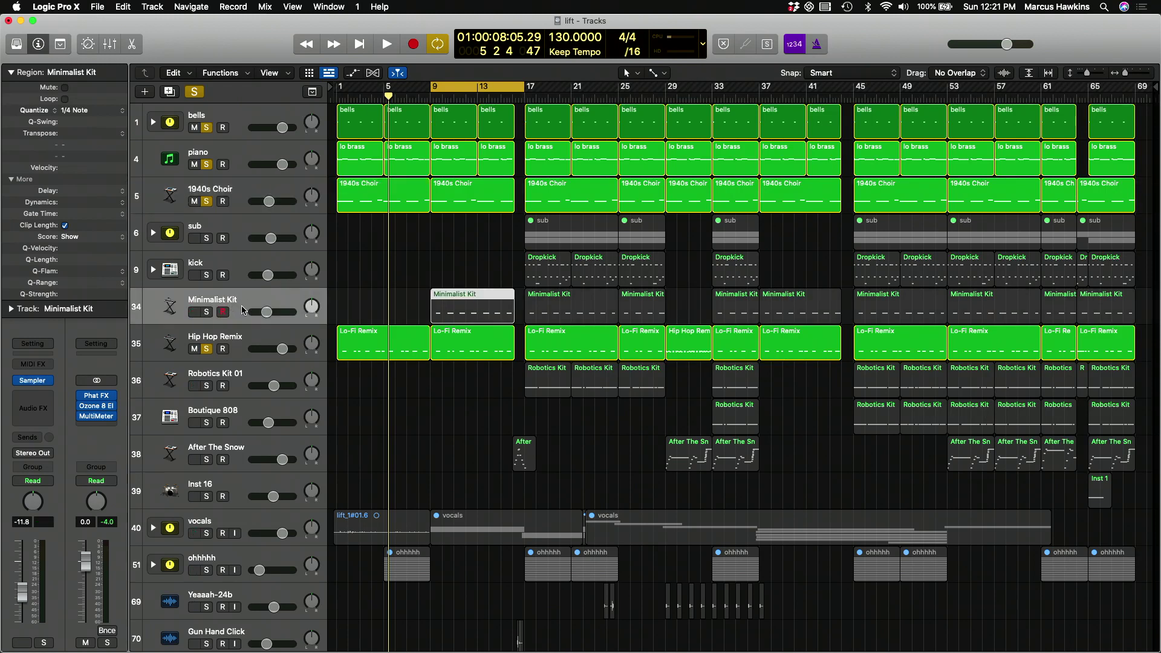
left_click(206, 312)
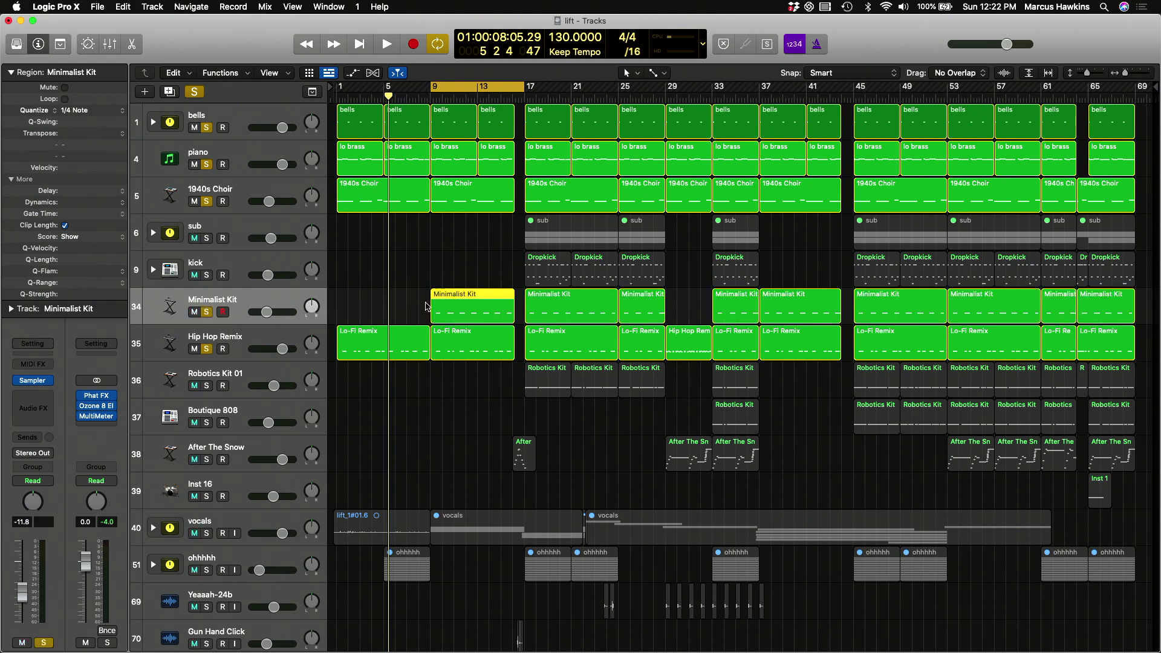
key("space")
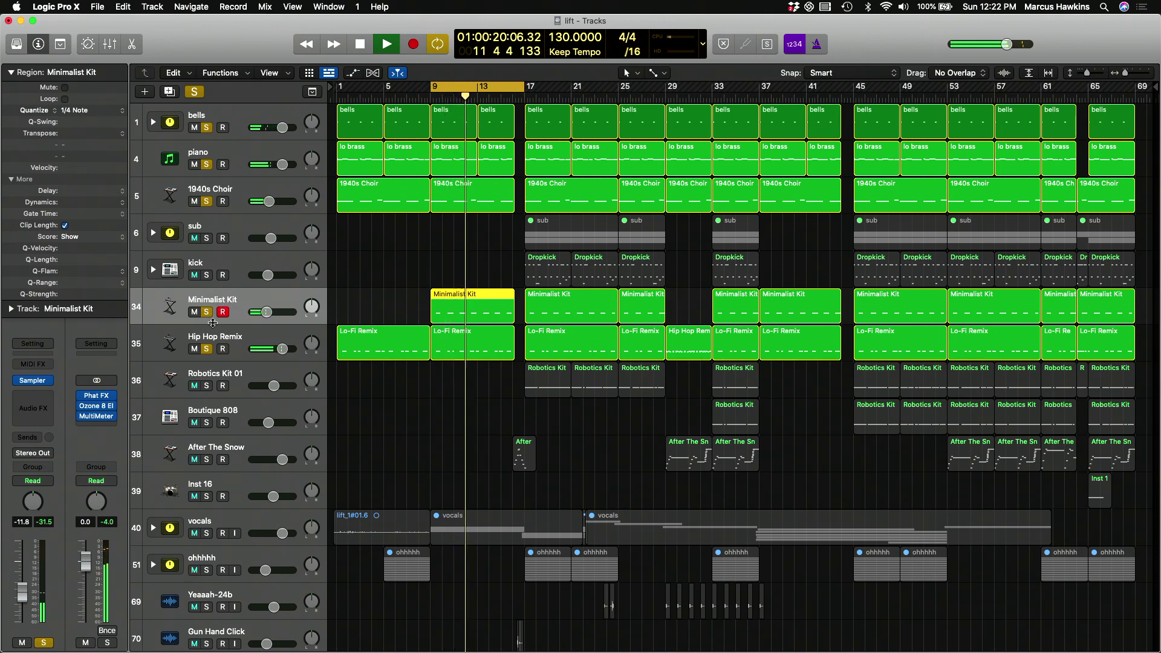
left_click(207, 349)
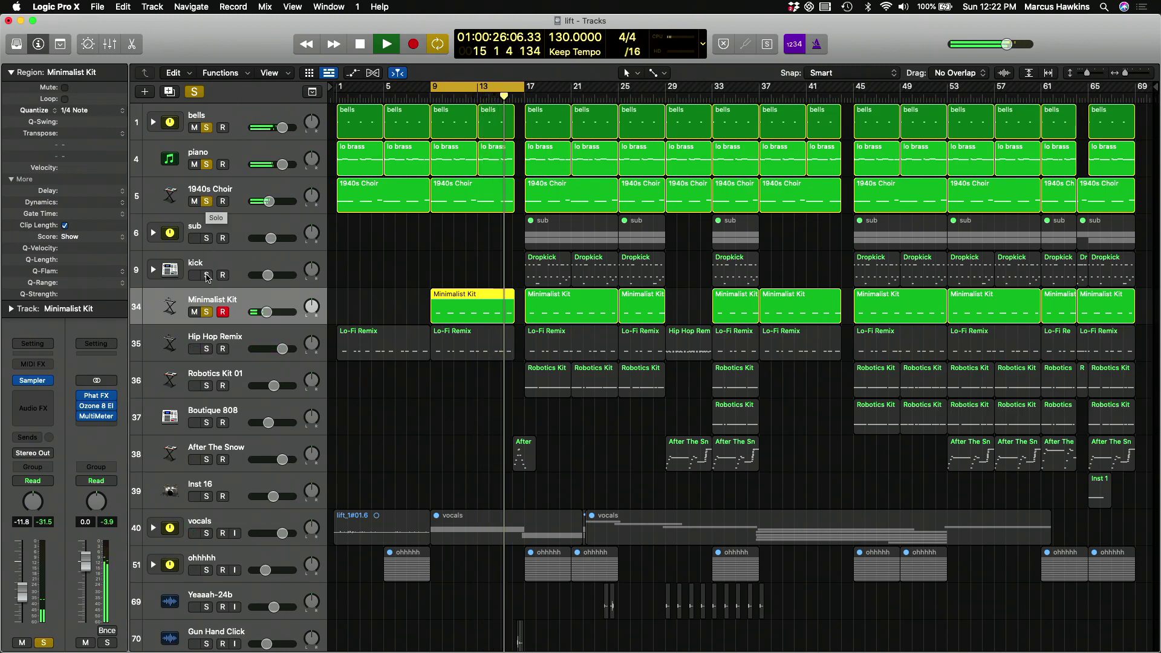
left_click(206, 349)
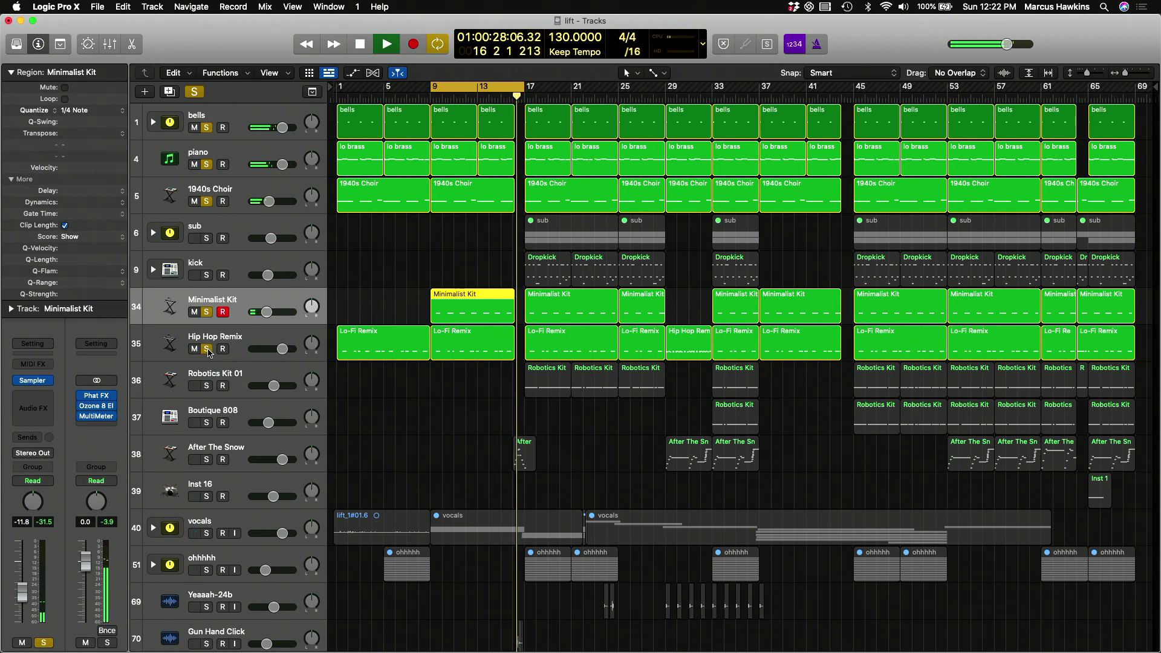
key("space")
Move the cycle range to bars 17–25 and clear all track solos
scroll(353, 474, "down", 2)
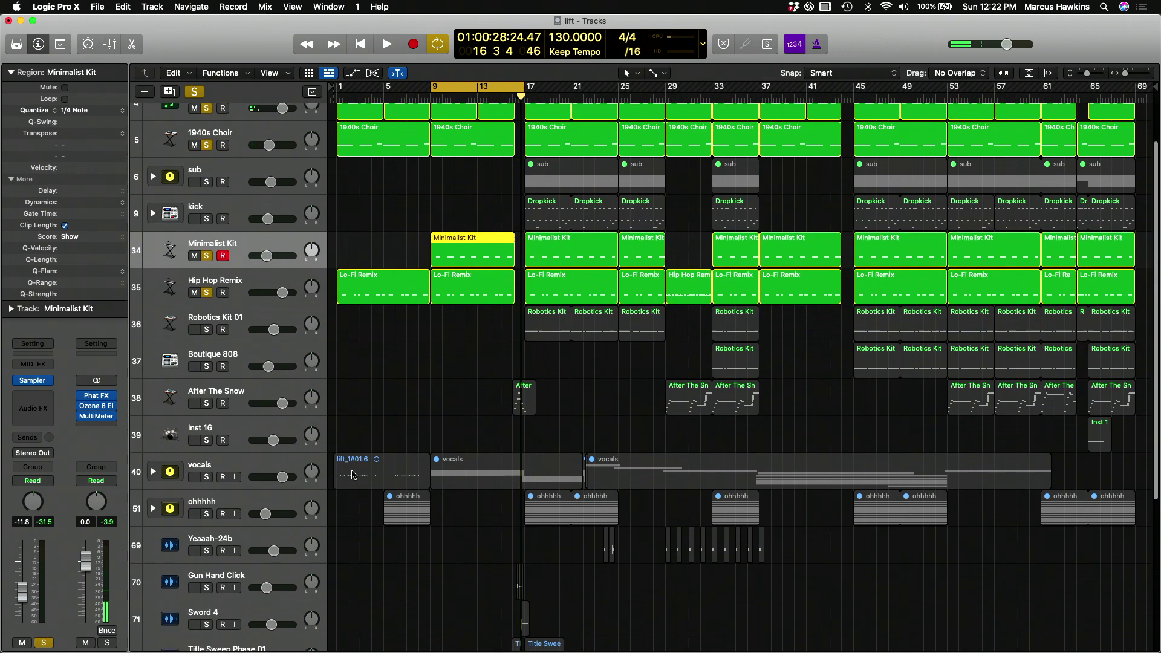
scroll(353, 475, "down", 3)
scroll(354, 475, "up", 4)
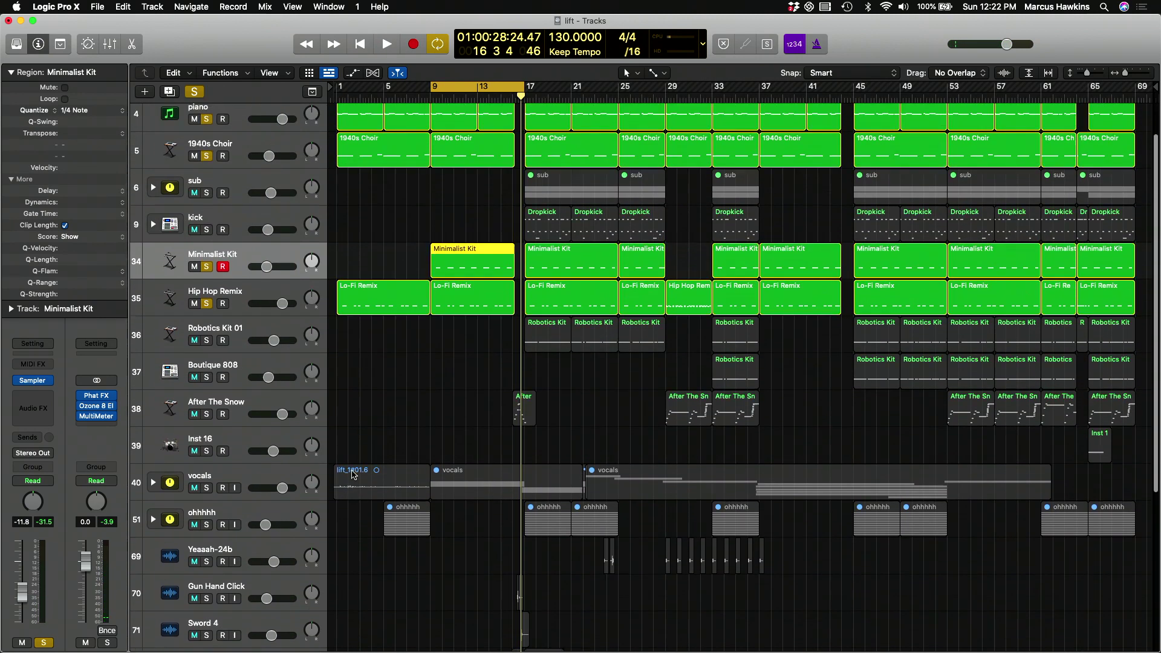
scroll(354, 474, "up", 1)
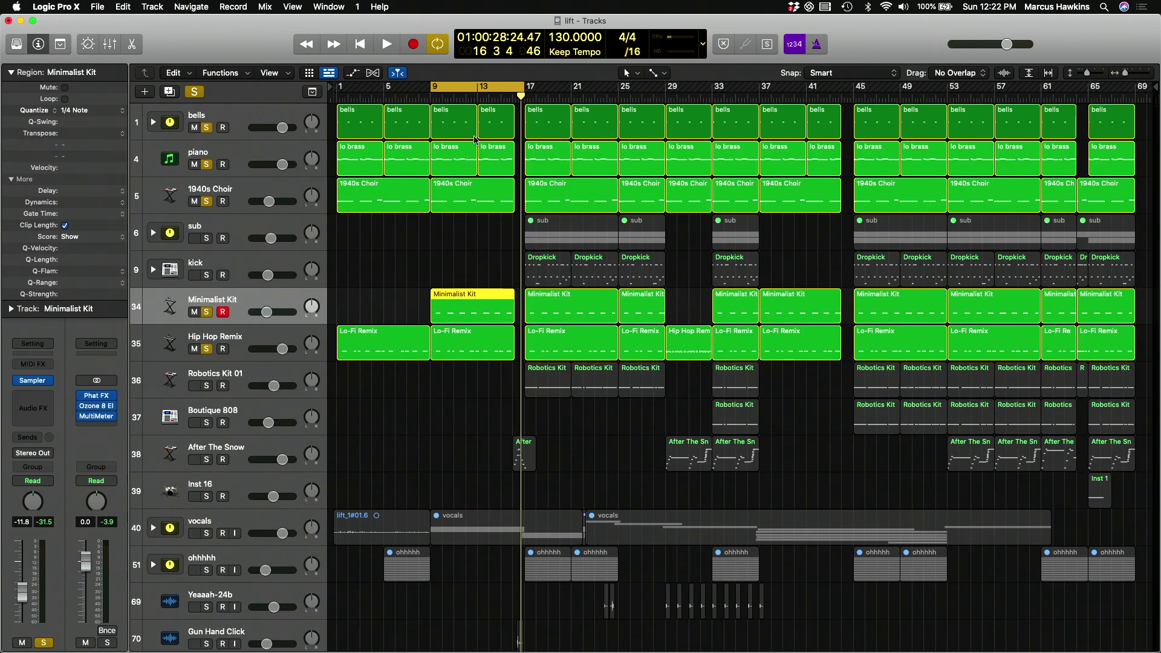
left_click_drag(476, 87, 567, 94)
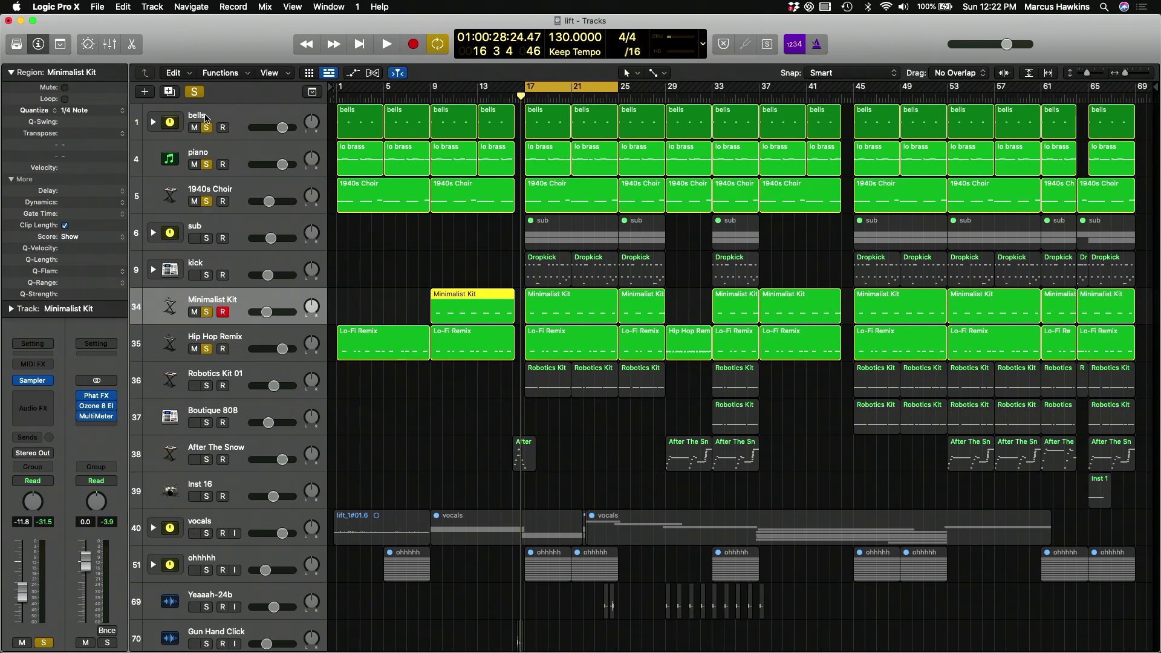
left_click(196, 92)
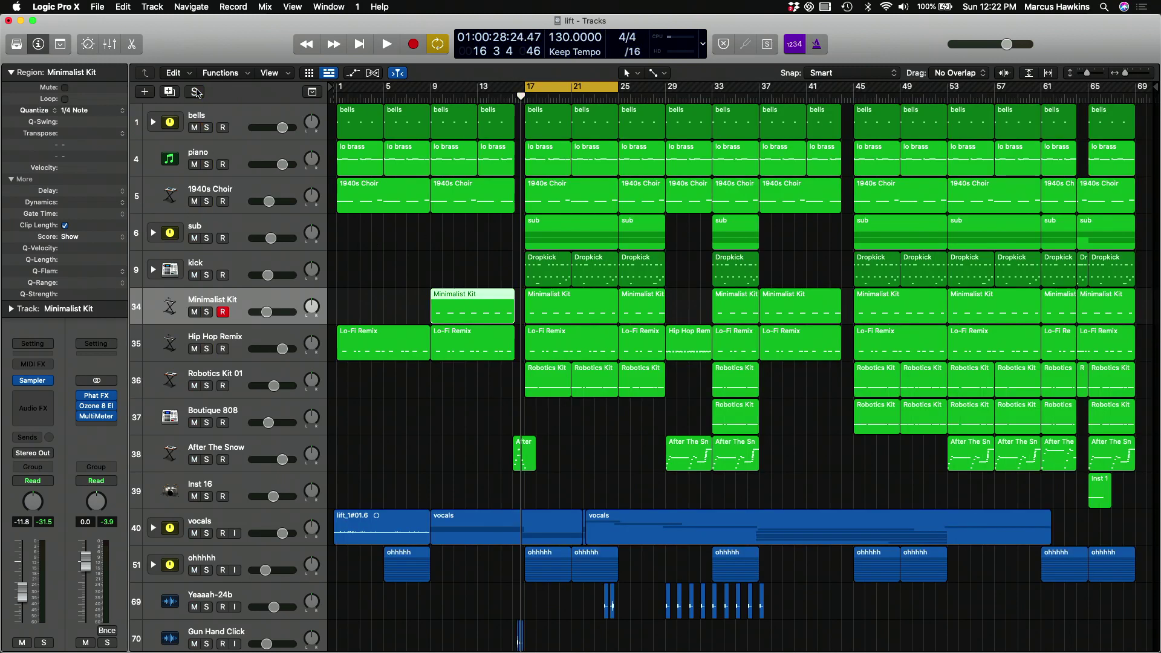
Solo the sub track stack, play it over the cycle range, and expand it to show its subtracks
left_click(207, 239)
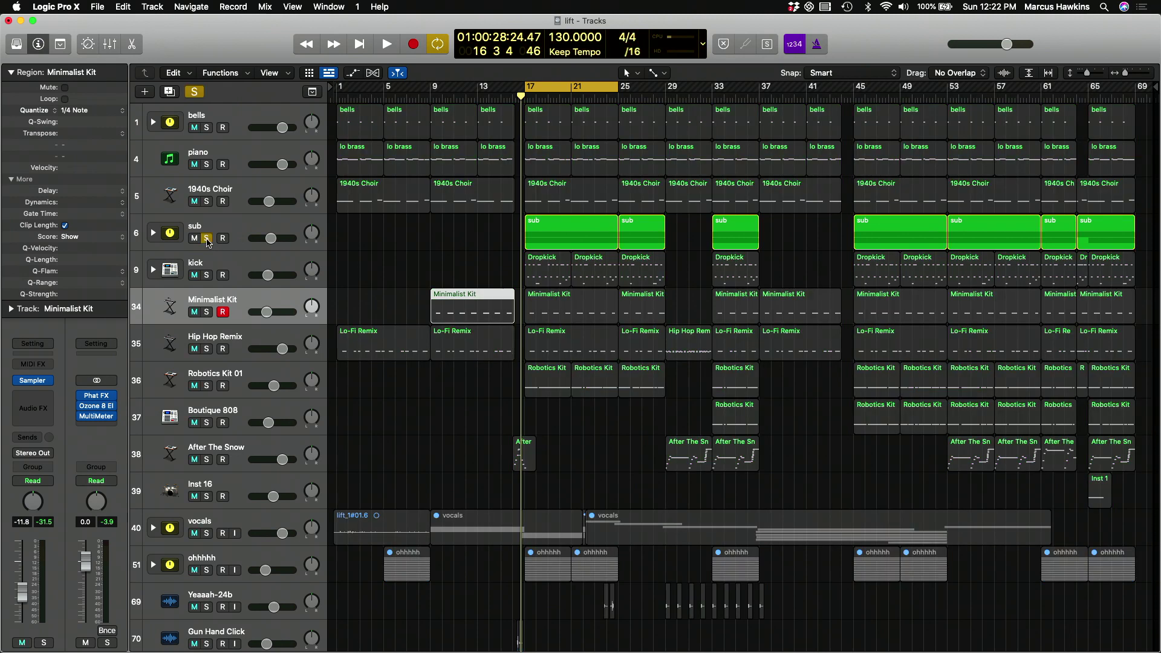
key("space")
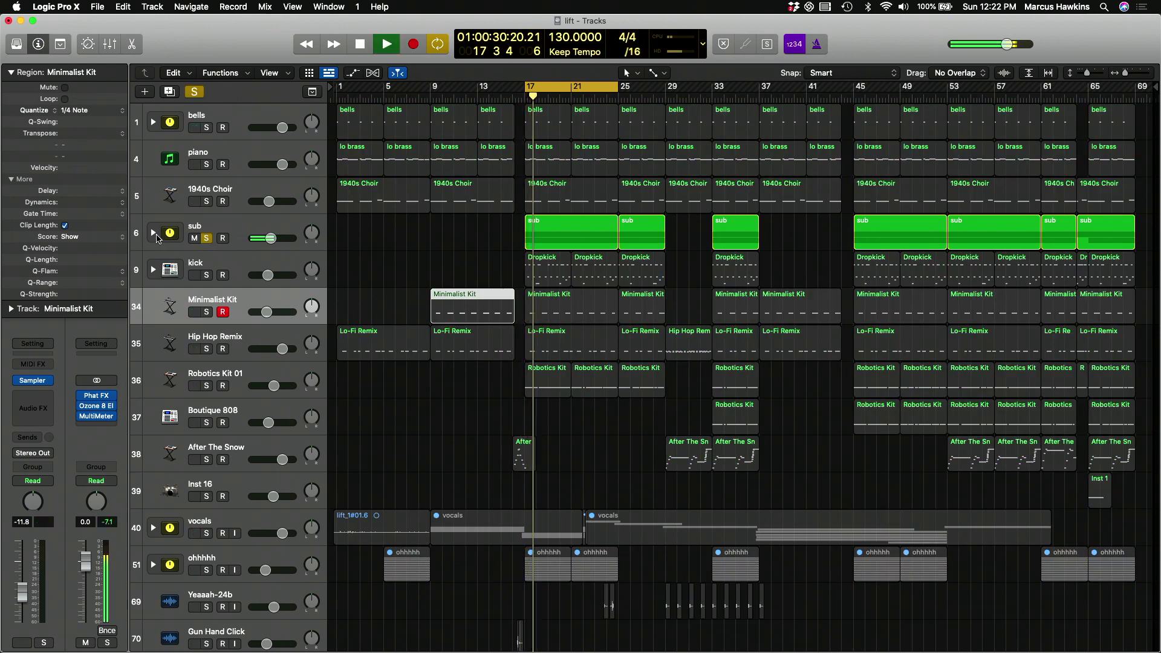
left_click(154, 234)
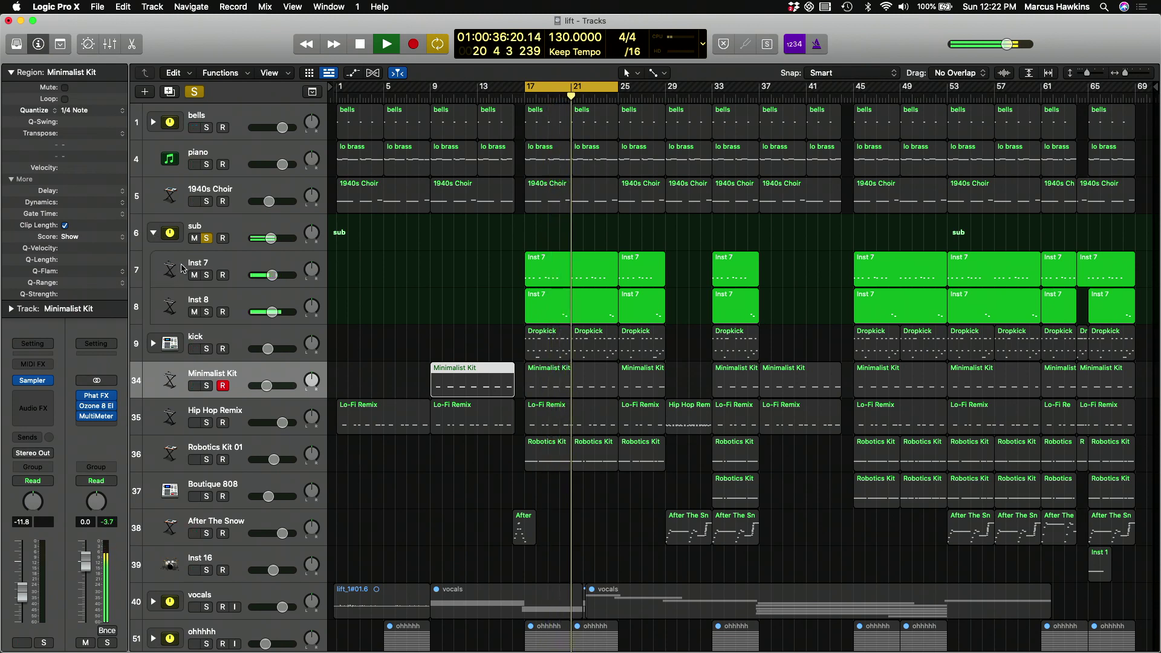
key("space")
Review the Phat FX settings on the Inst 7 track, stop playback, and collapse the sub stack
left_click(248, 268)
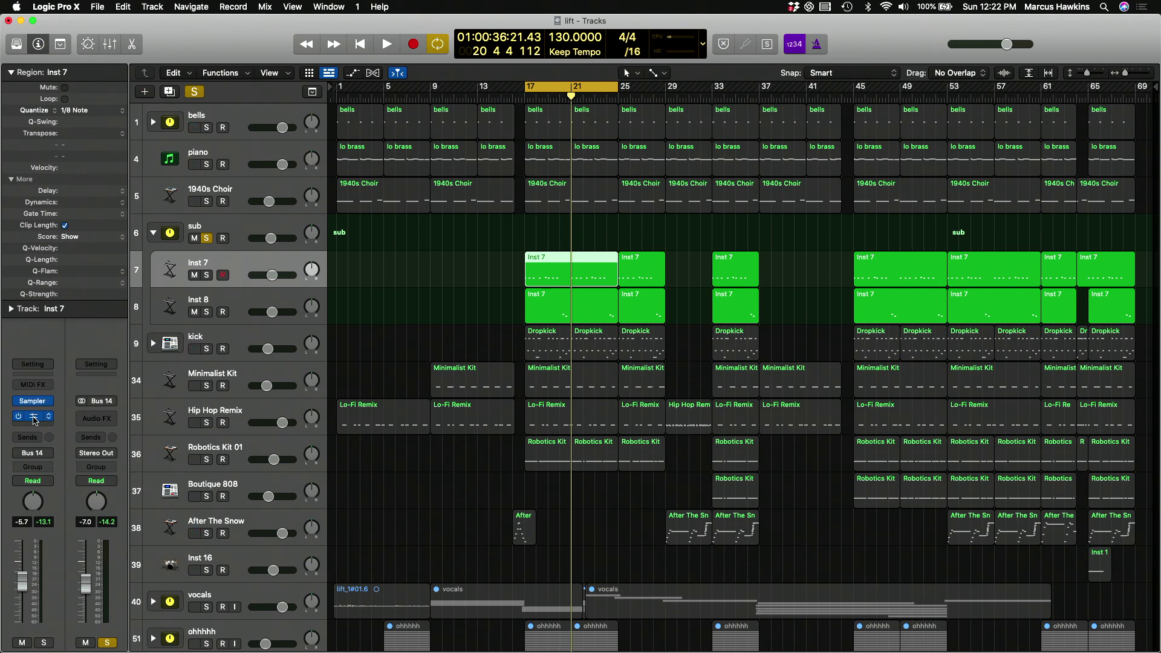
left_click(34, 417)
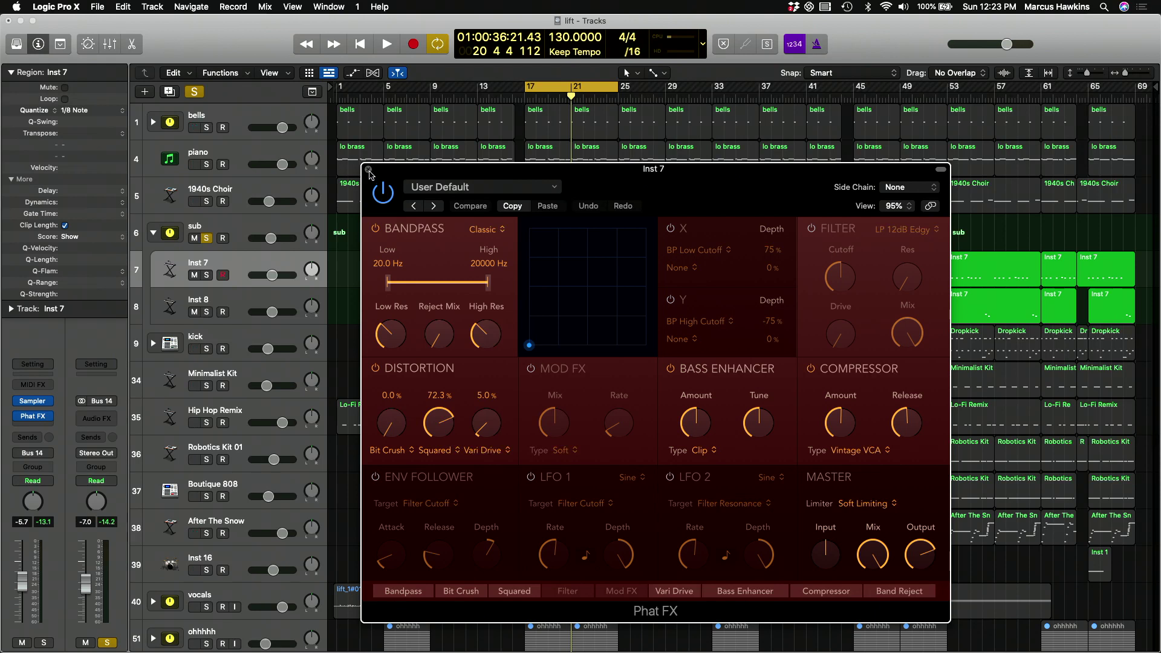
left_click(369, 171)
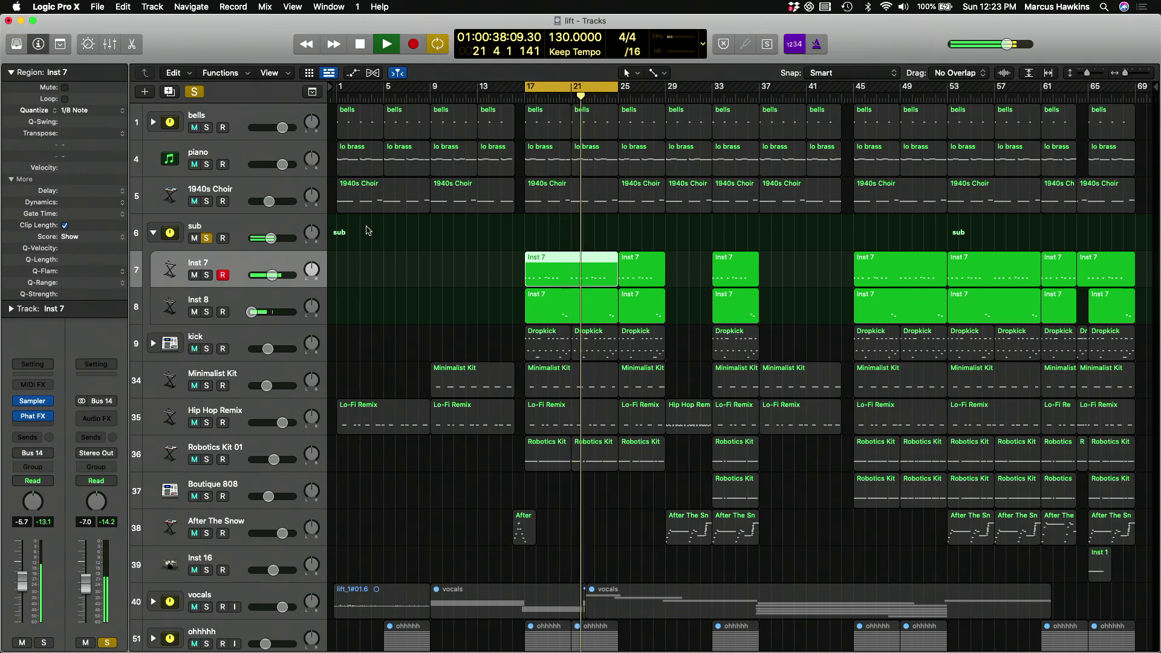
key("space")
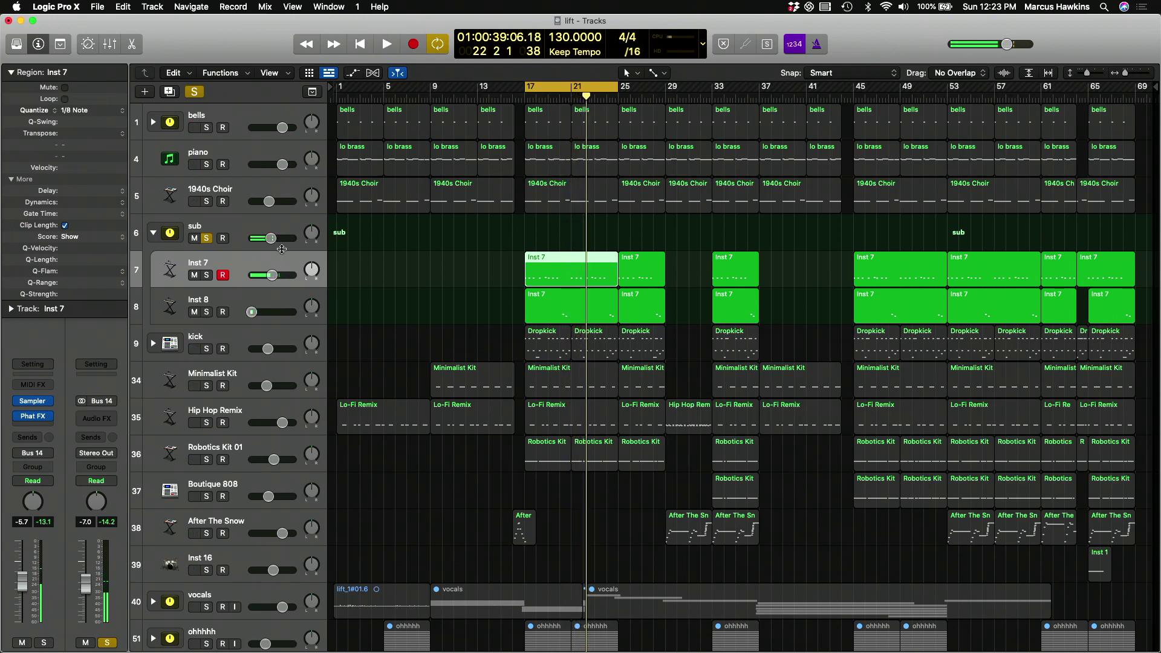
left_click(155, 234)
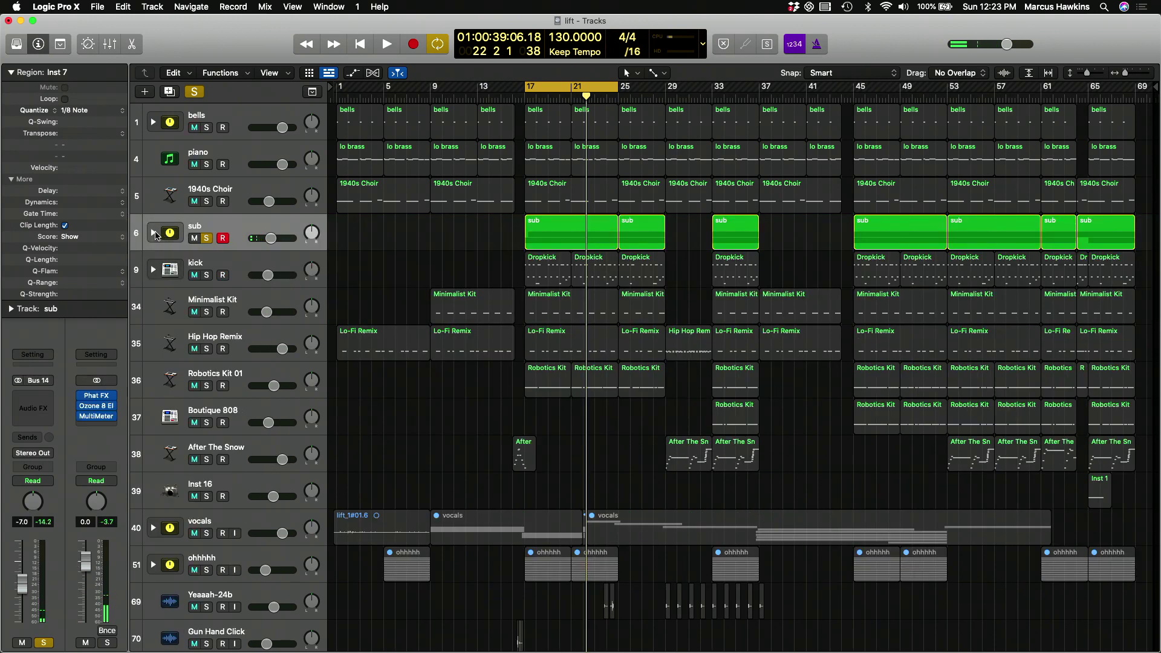
Solo only the kick track, audition it over the cycle range, and close its Channel EQ after reviewing it
left_click(226, 268)
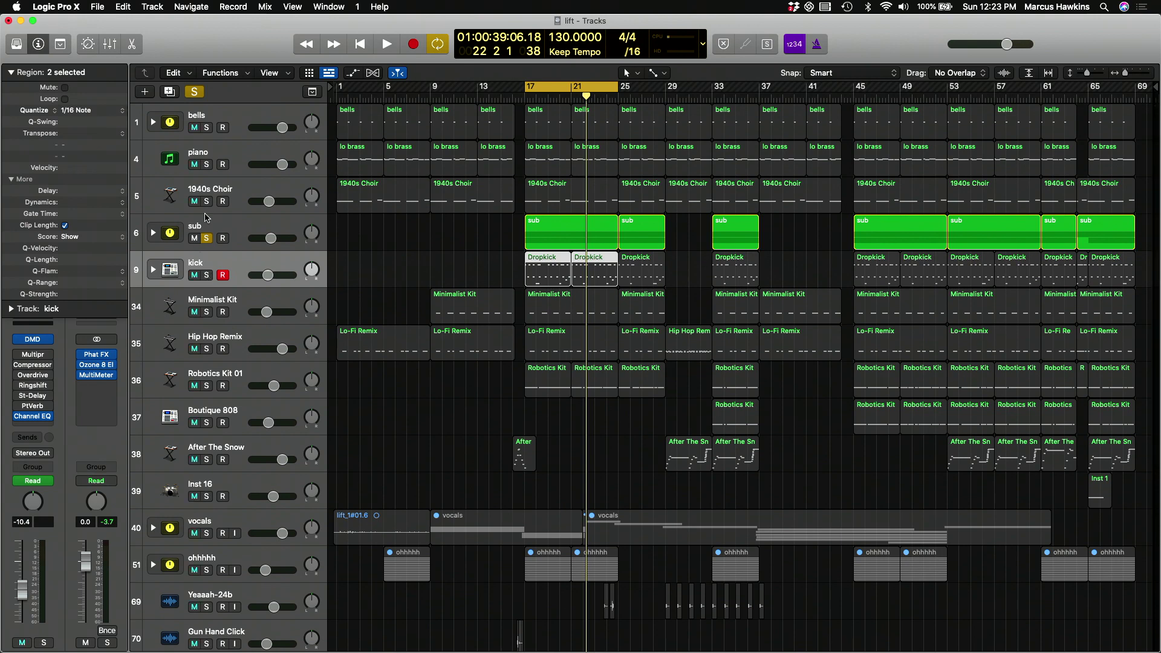
left_click(194, 92)
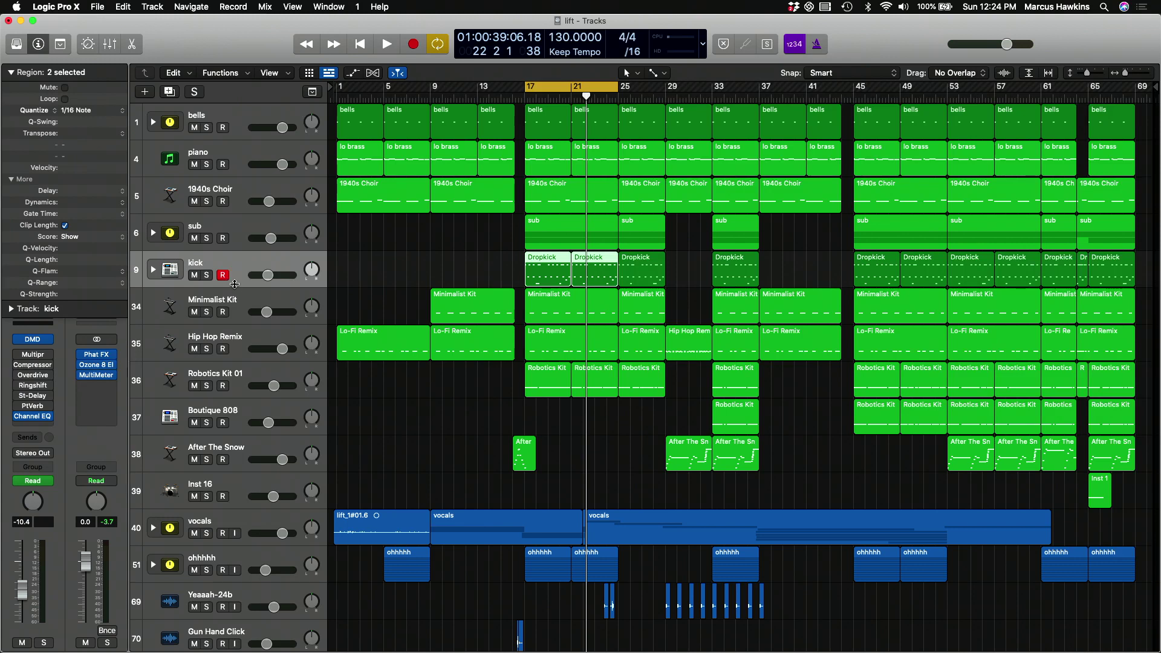
left_click(207, 275)
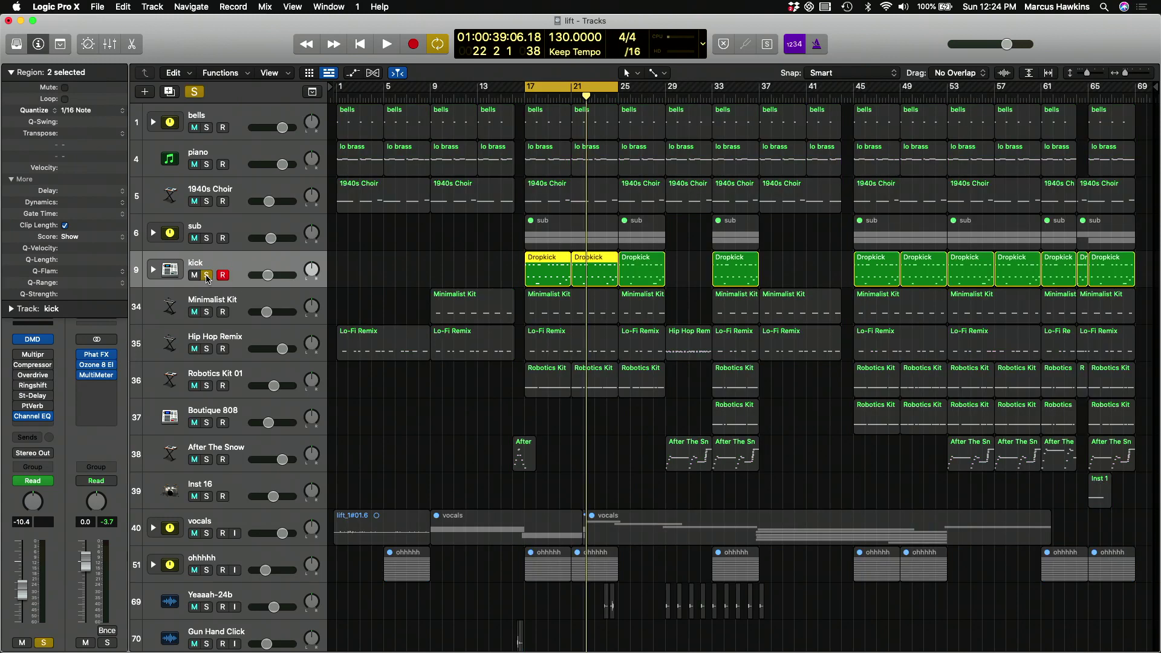
key("space")
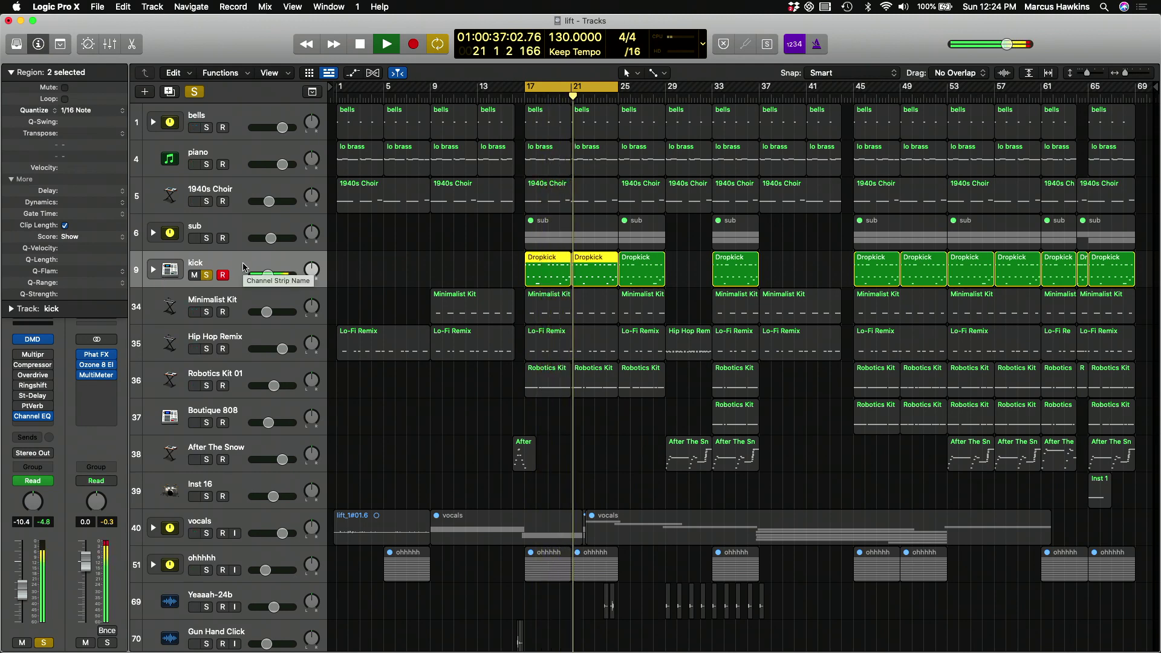
key("space")
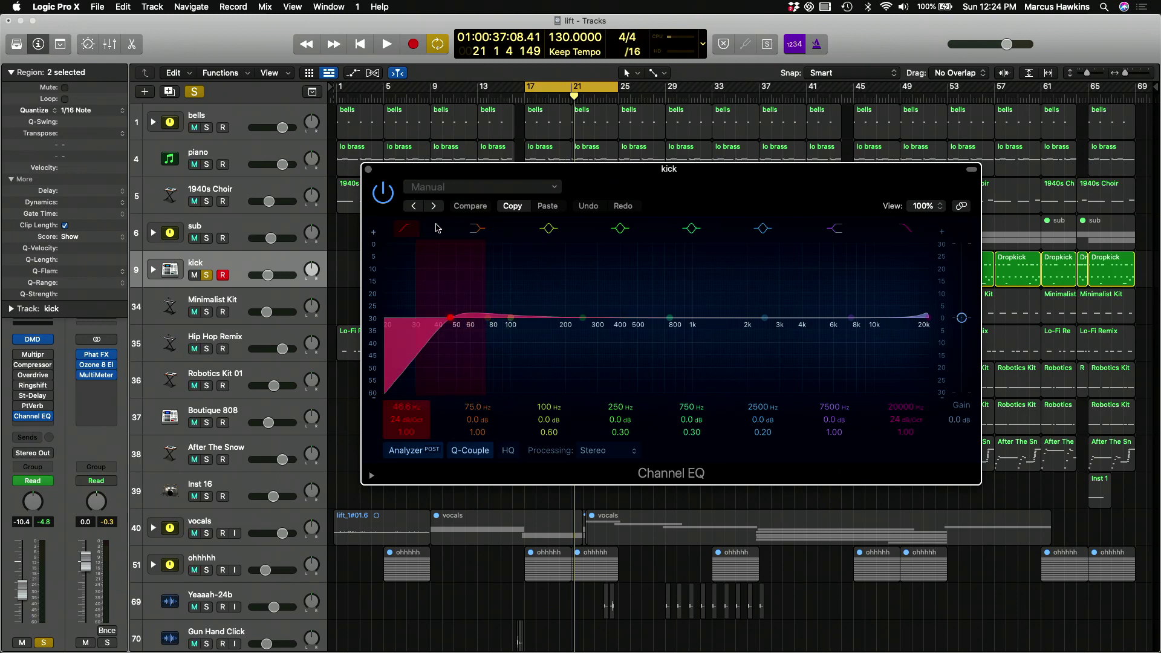
left_click(369, 170)
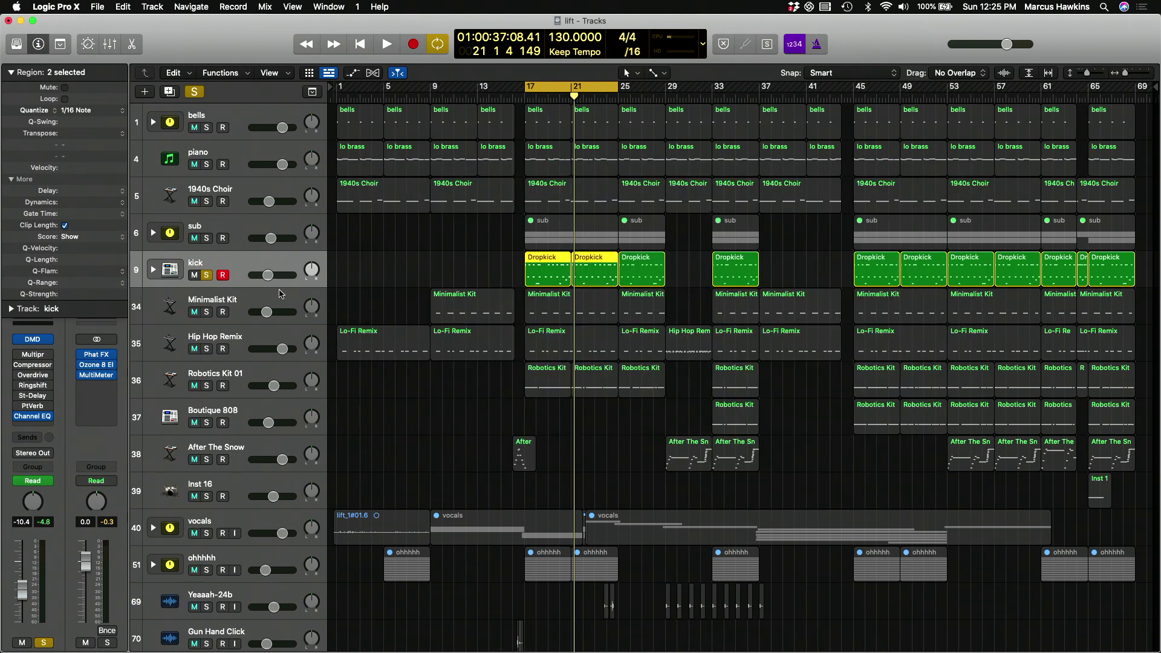
Solo the Robotics Kit 01 track alongside the kick and play both over the cycle range
left_click(242, 305)
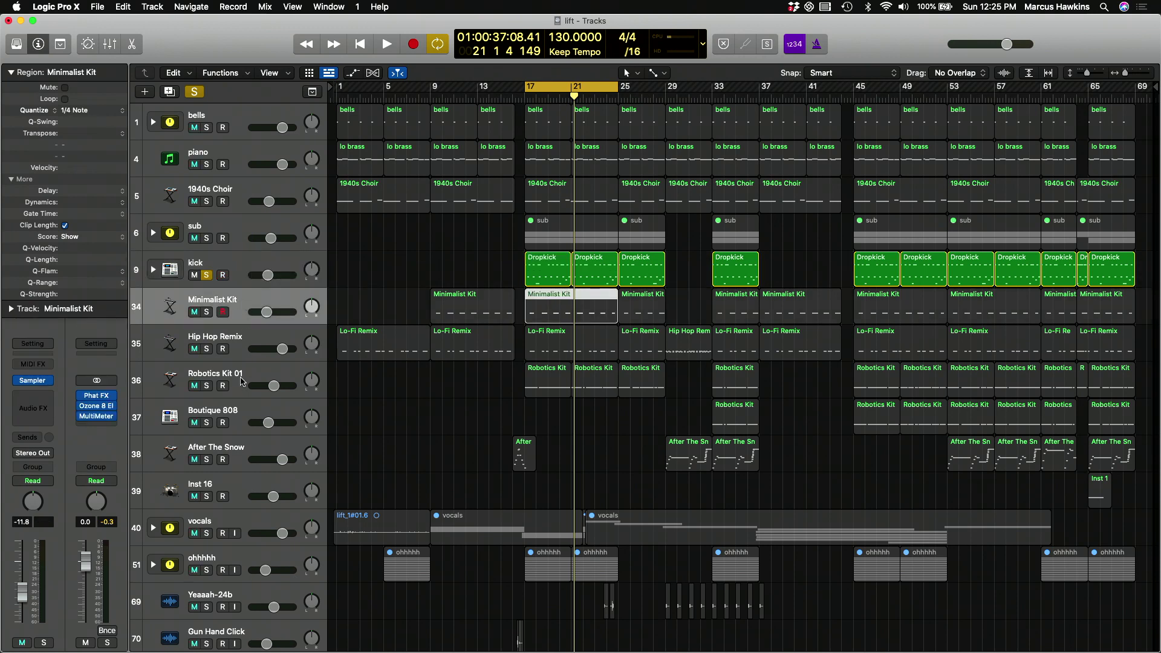
left_click(250, 380)
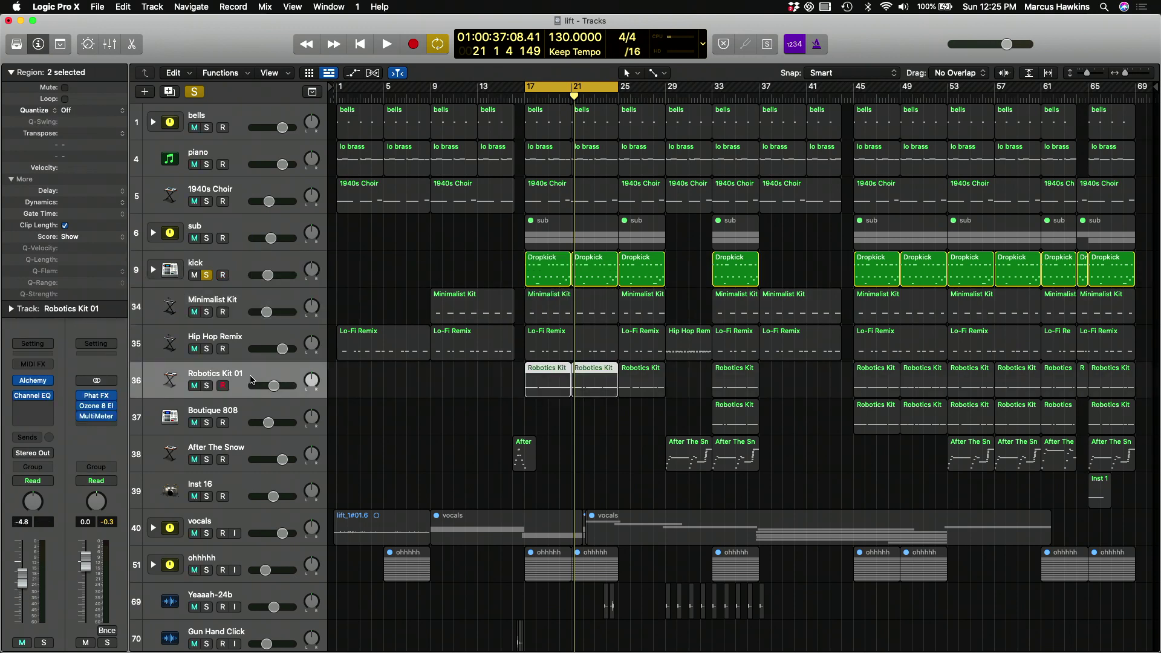
left_click(207, 386)
key("space")
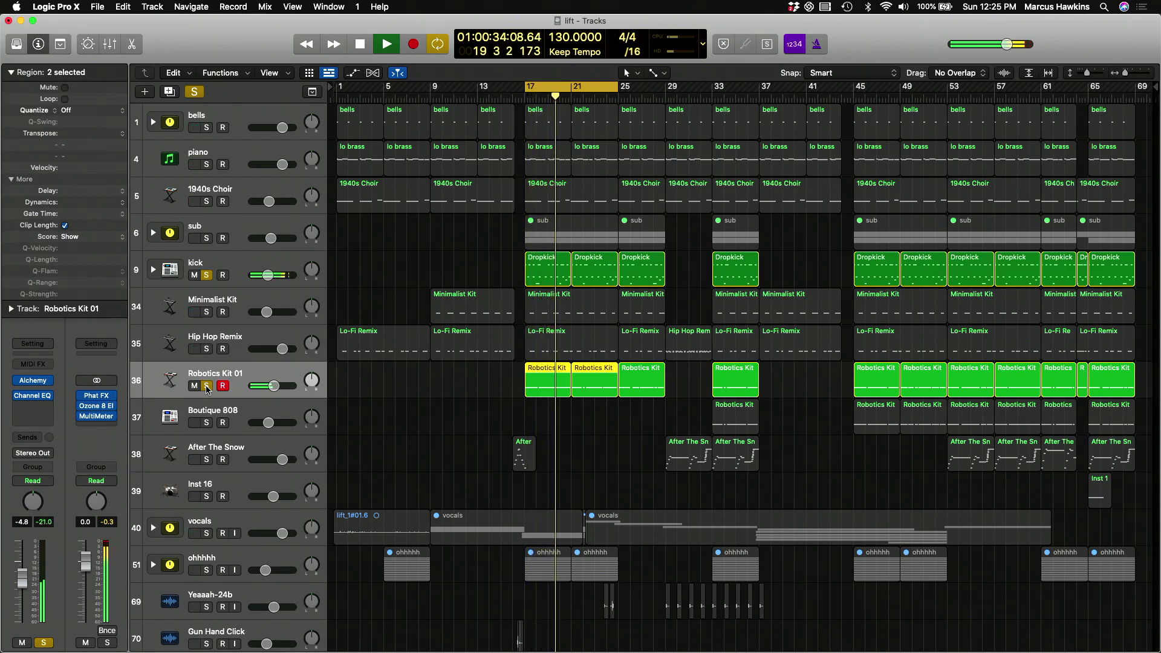
key("space")
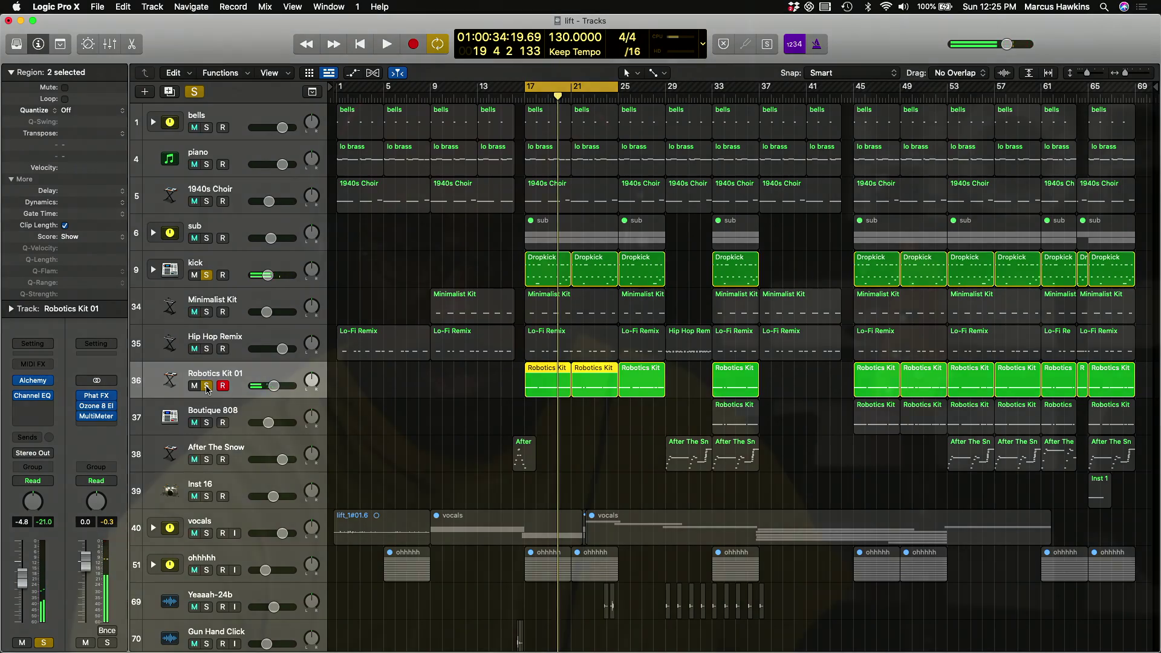
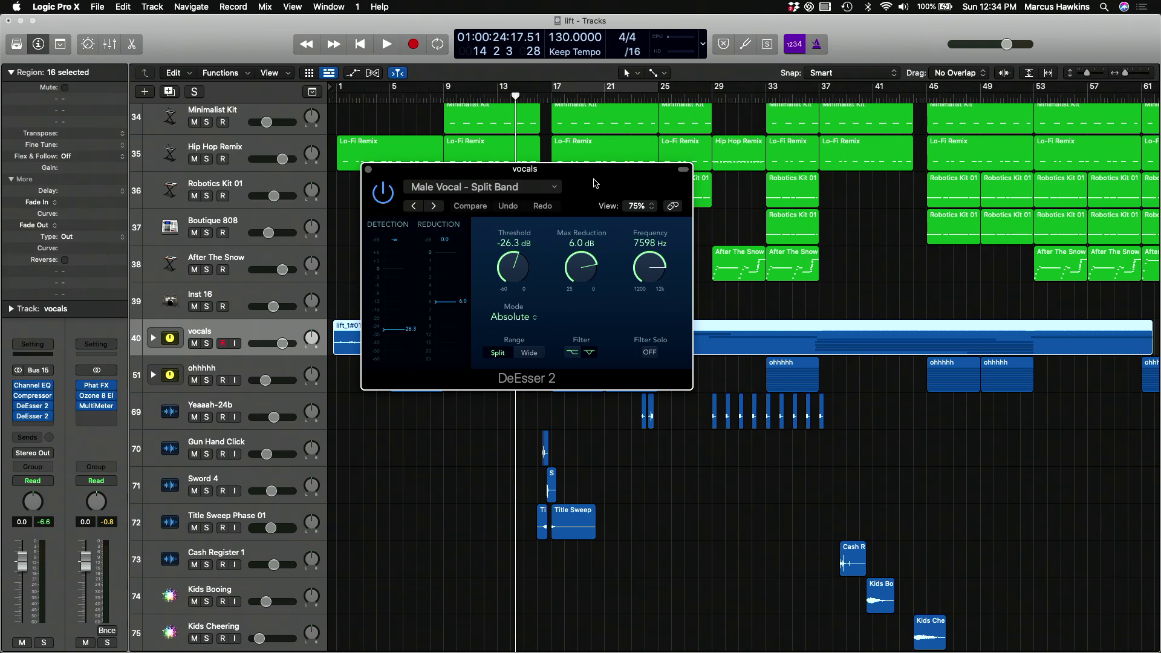
Close the DeEsser 2 window, solo the vocals stack, and play it from around bar 11
left_click(369, 170)
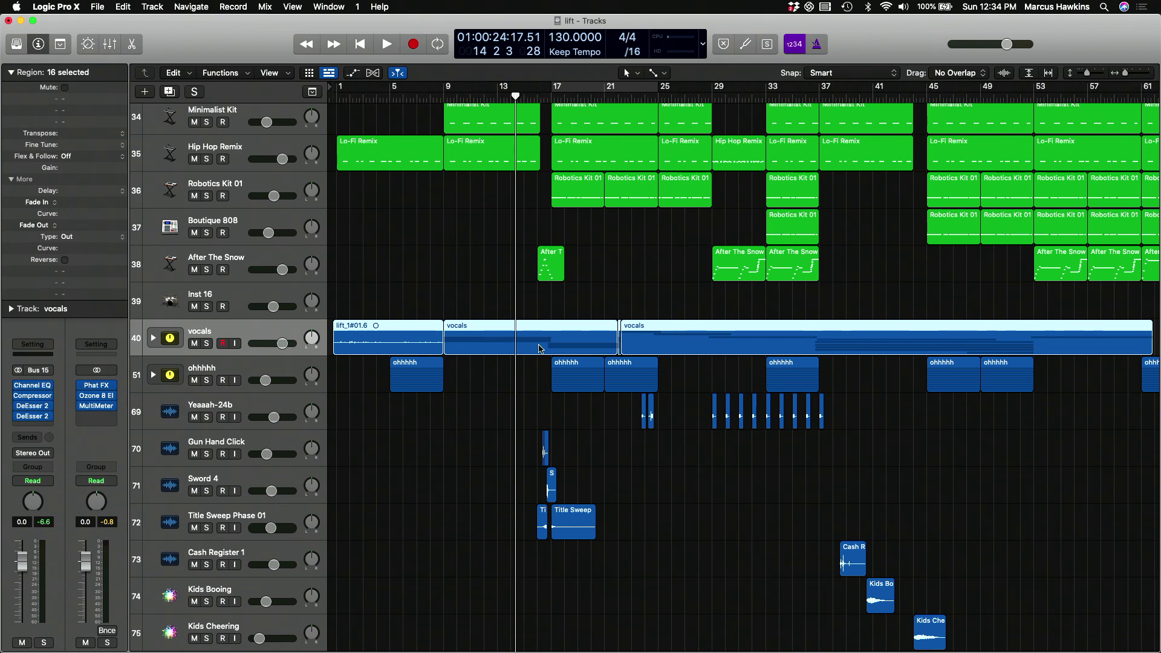
key("super+Left")
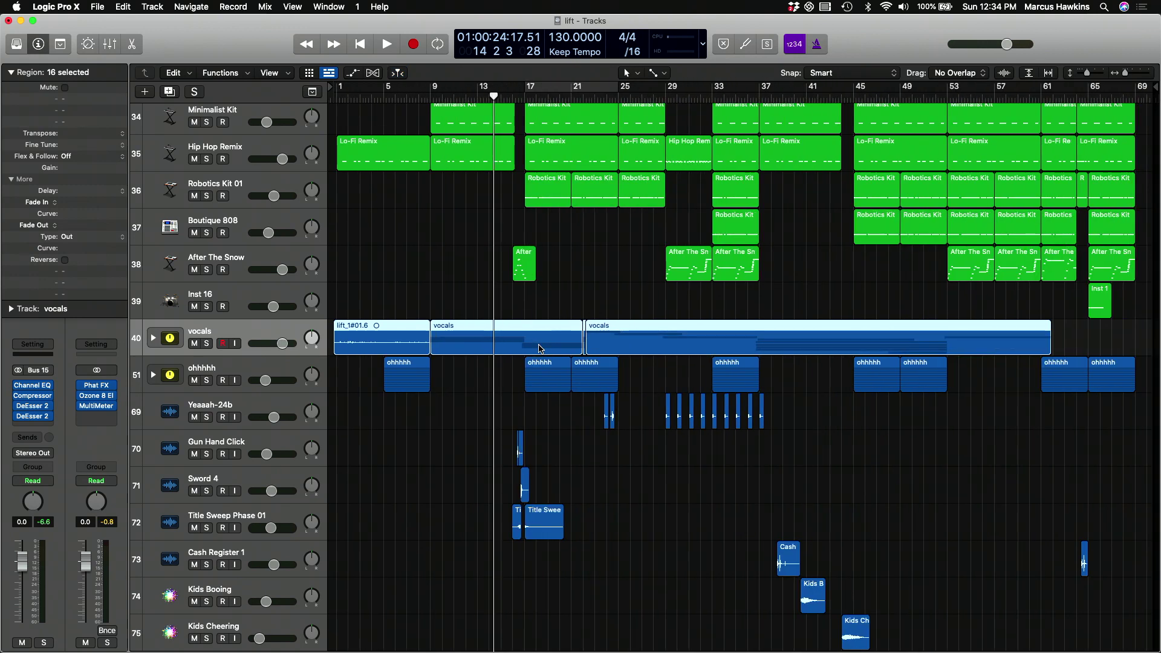
scroll(540, 349, "down", 2)
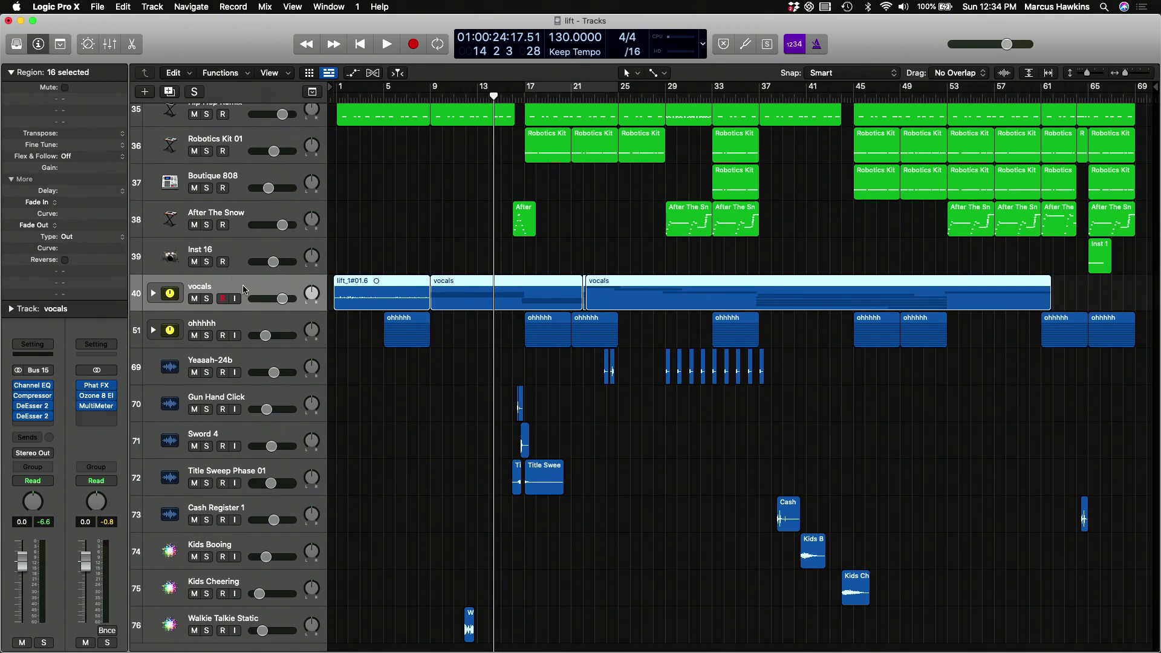
left_click(207, 299)
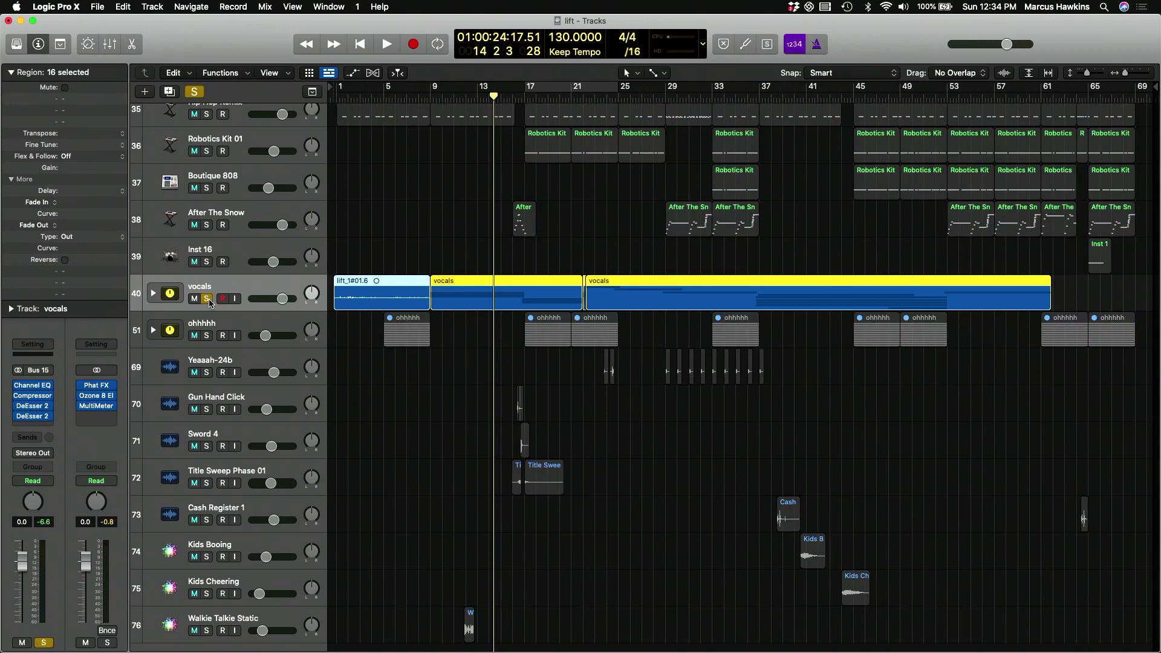
left_click(461, 97)
key("space")
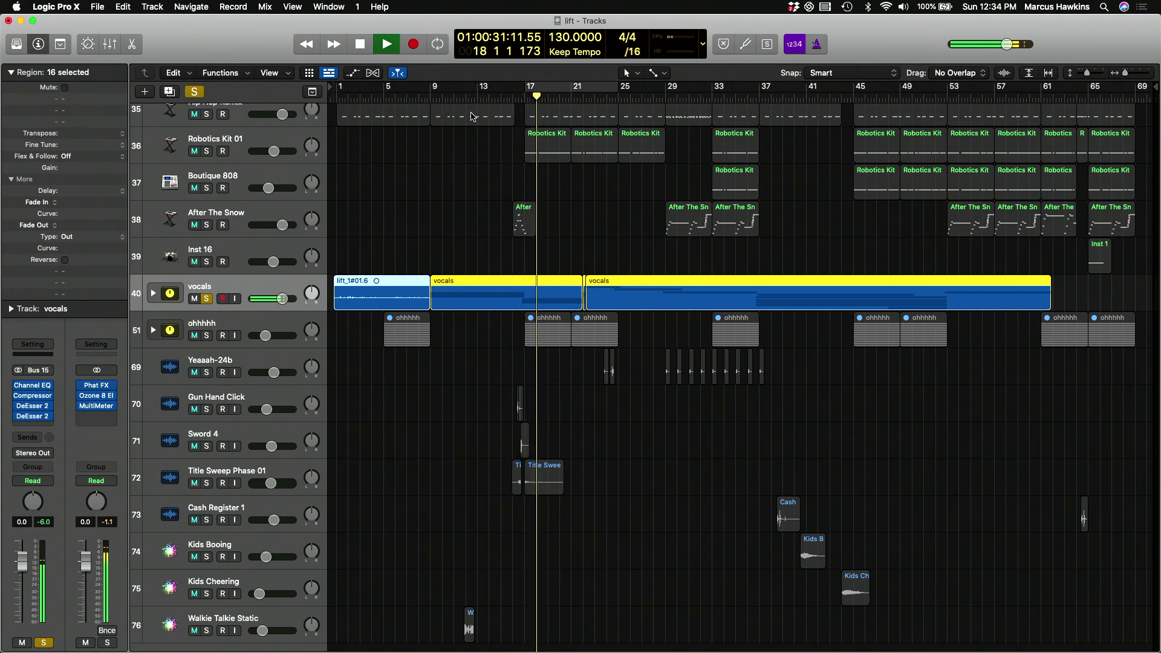
key("space")
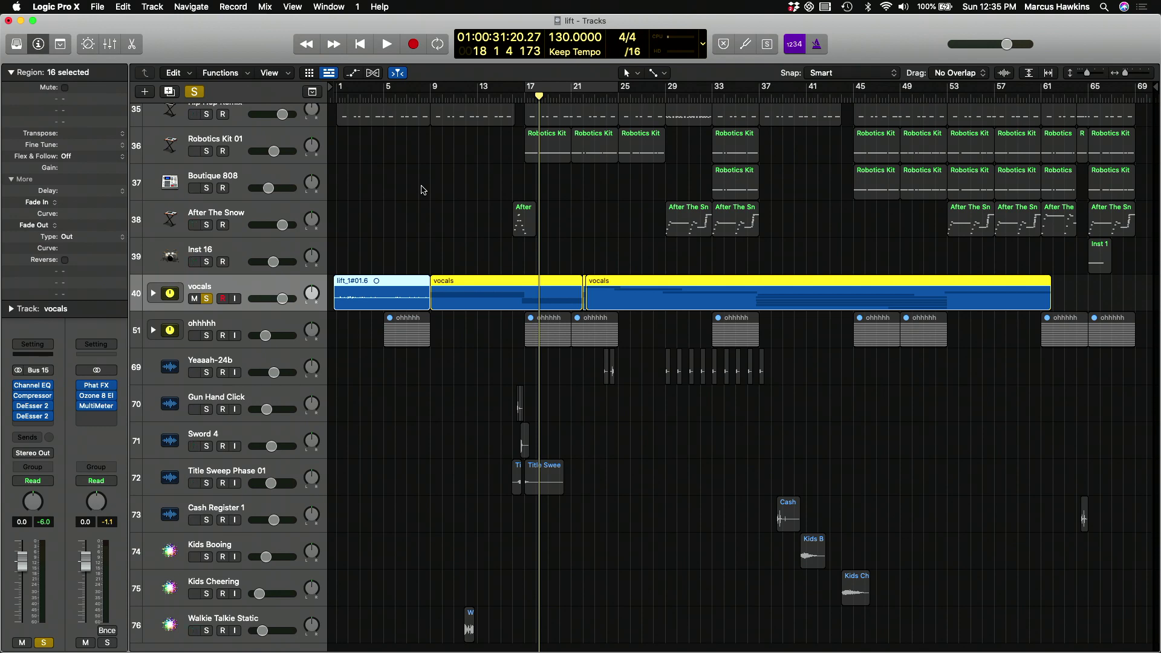
Unsolo the vocals stack, solo the ohhhhh stack instead, and play it over the cycle range from bar 17 to 25
left_click(206, 298)
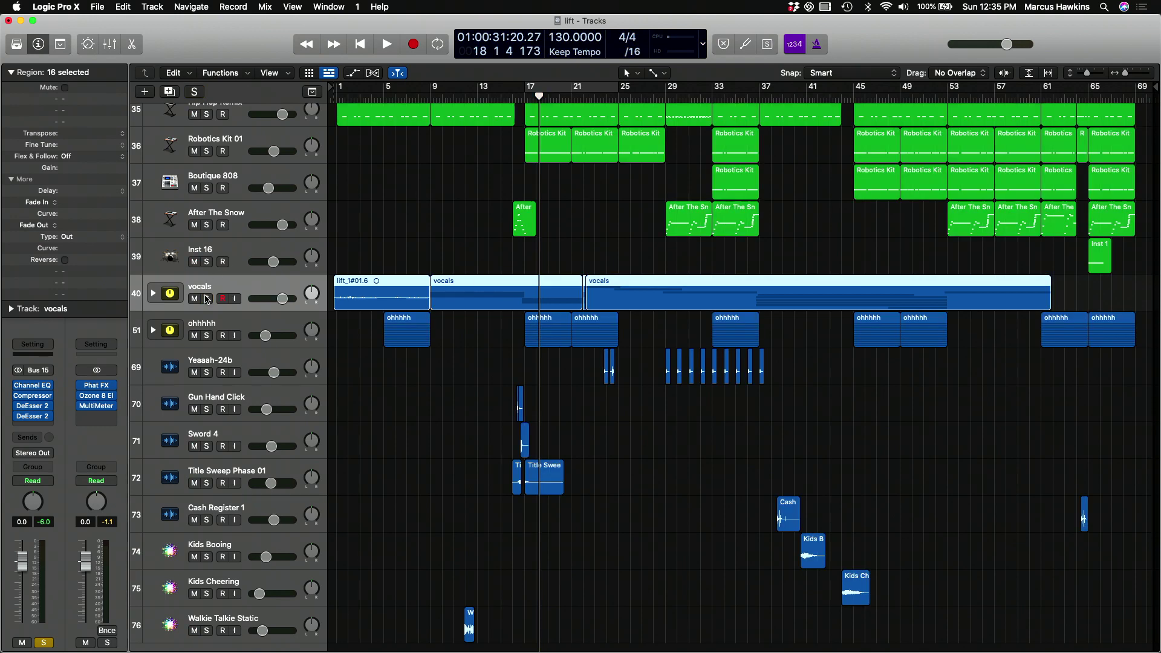
left_click(244, 327)
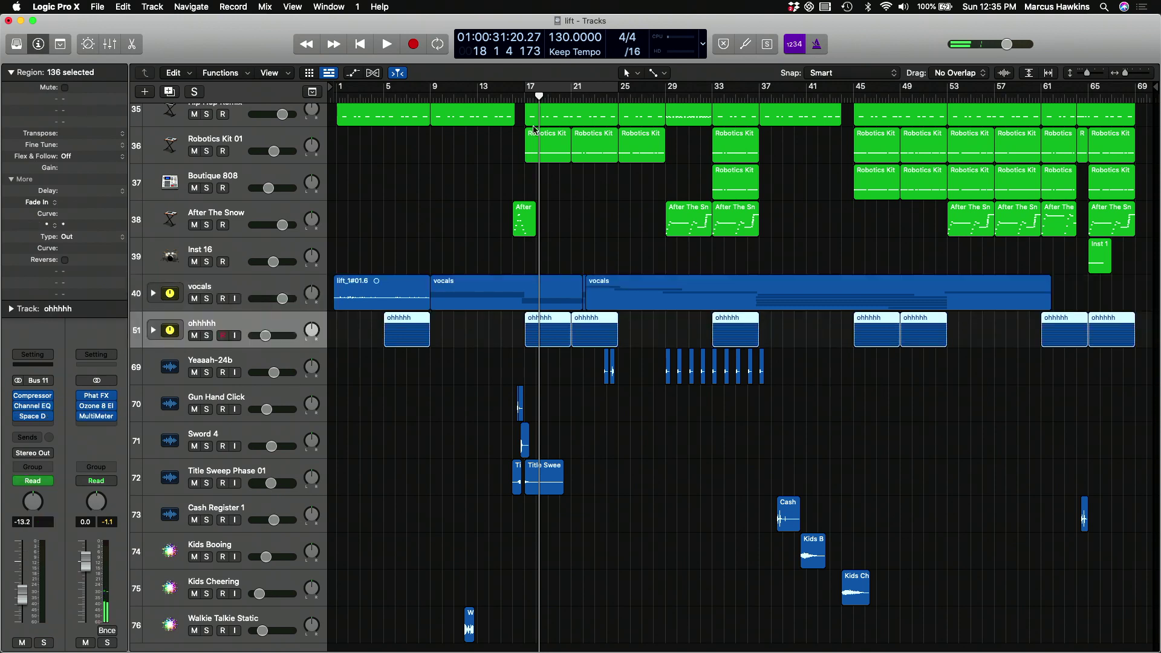
left_click(206, 336)
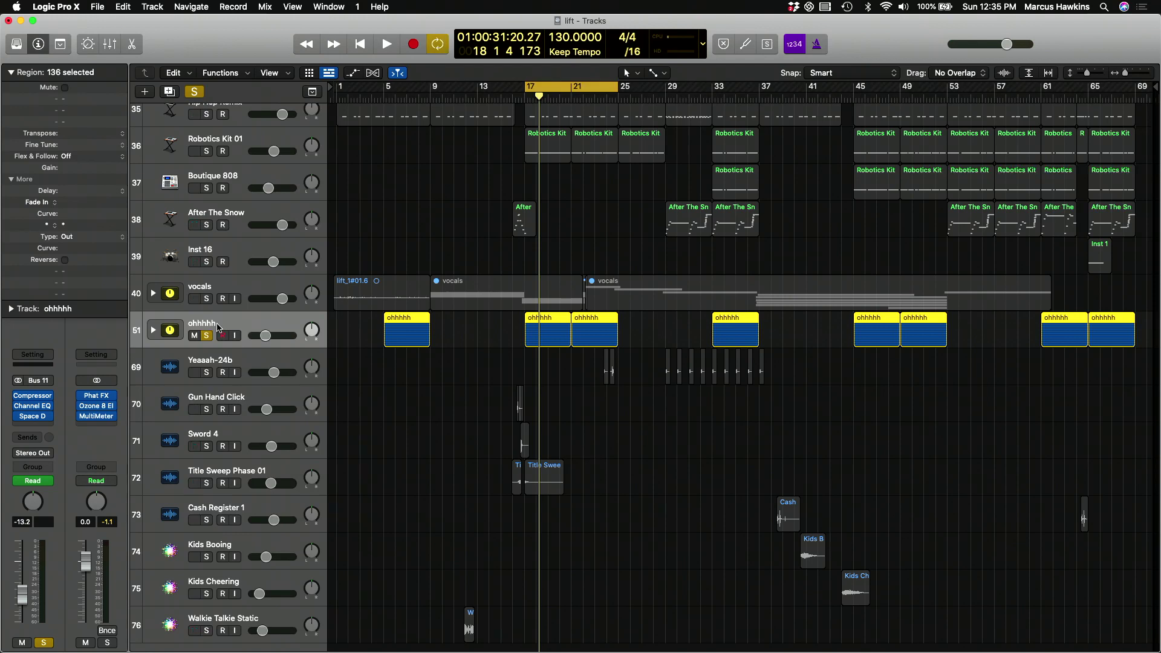
key("space")
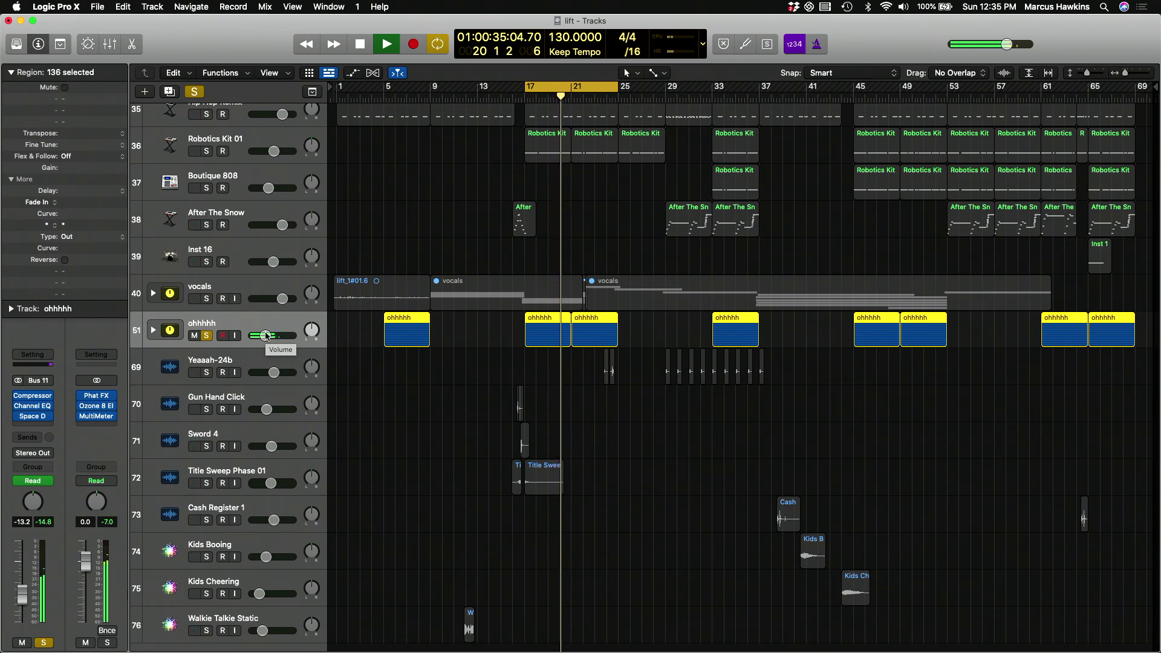
Expand the ohhhhh stack, look through its layered audio tracks during playback, and stop playback
left_click(153, 330)
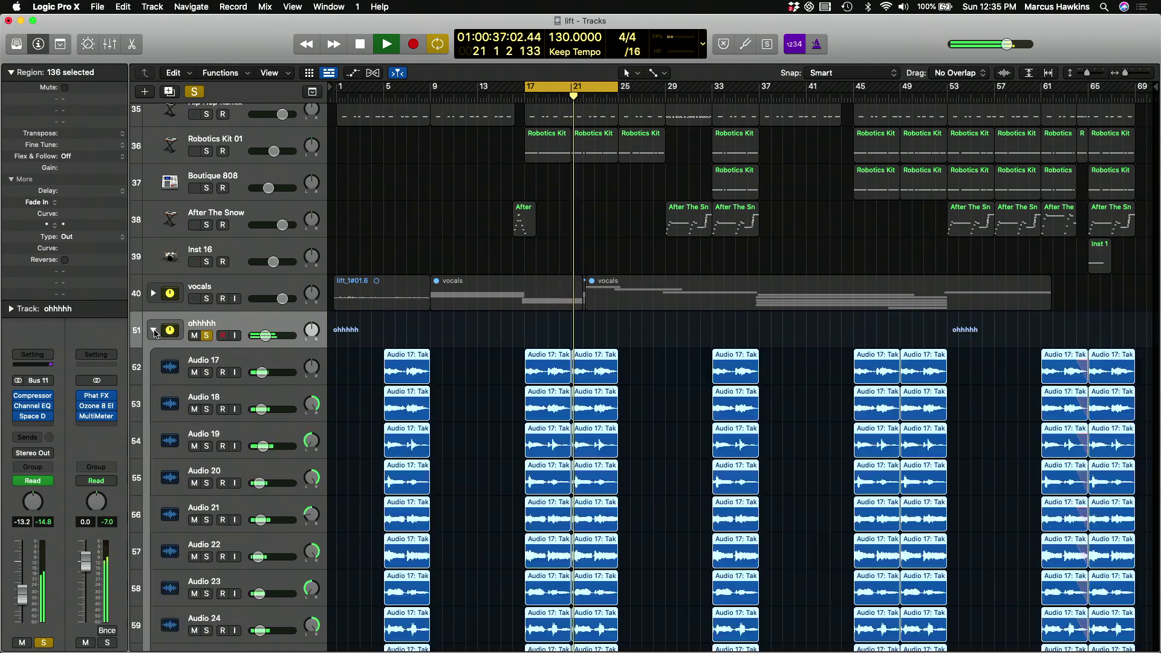
scroll(574, 361, "down", 10)
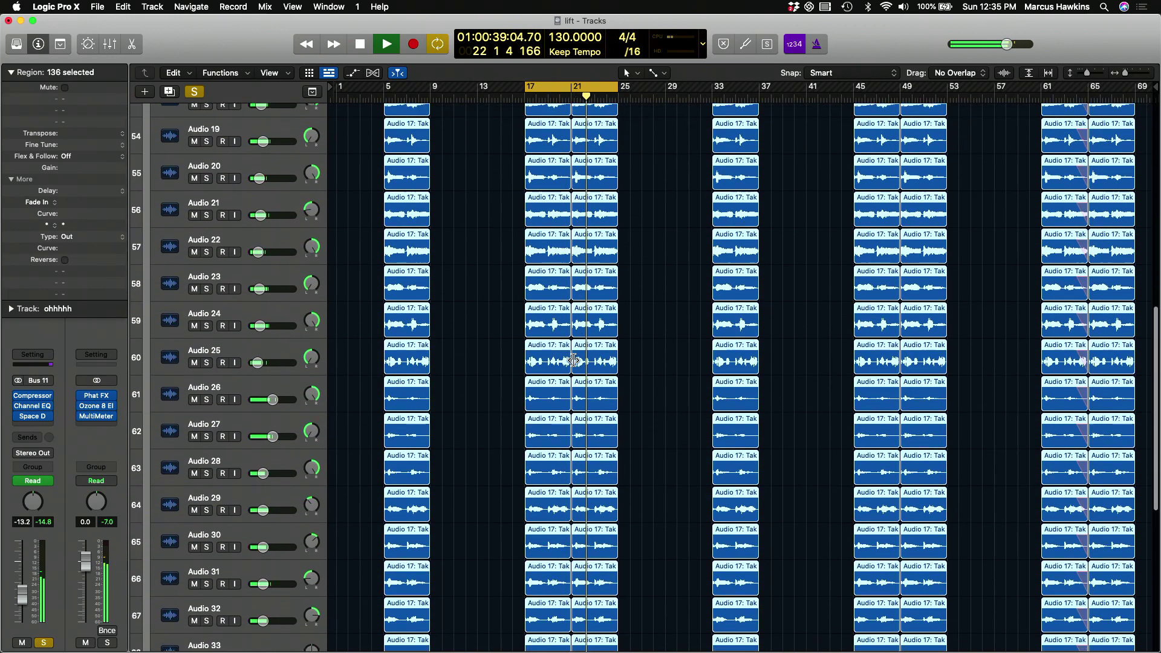
scroll(574, 361, "down", 6)
scroll(573, 360, "up", 8)
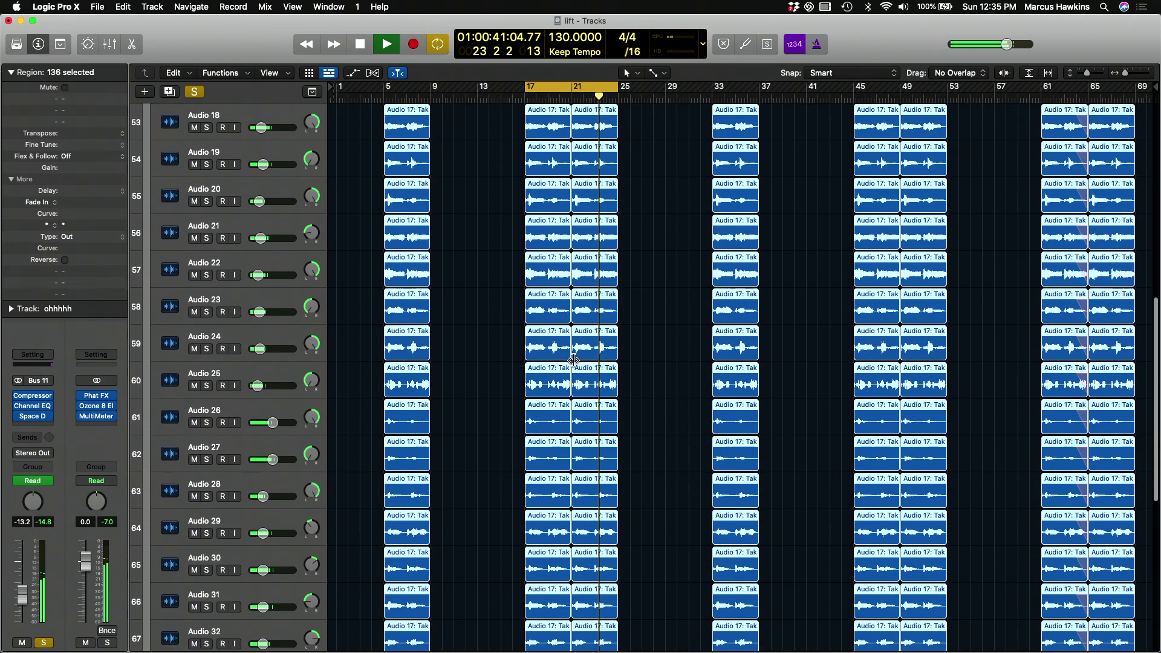
scroll(574, 362, "up", 4)
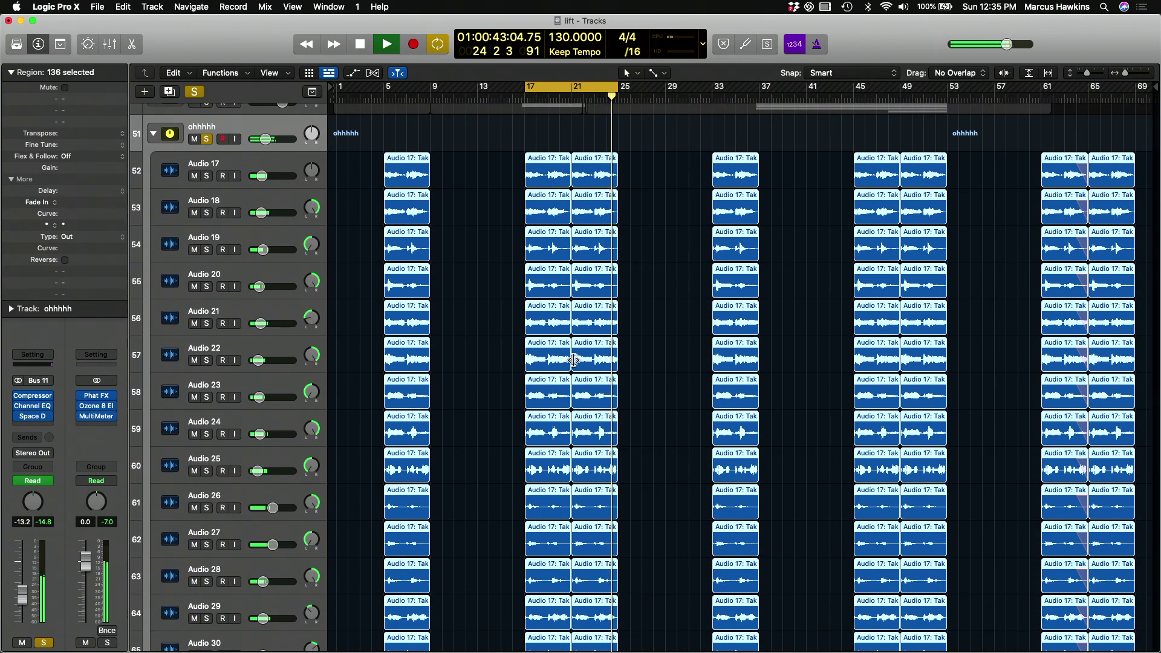
key("space")
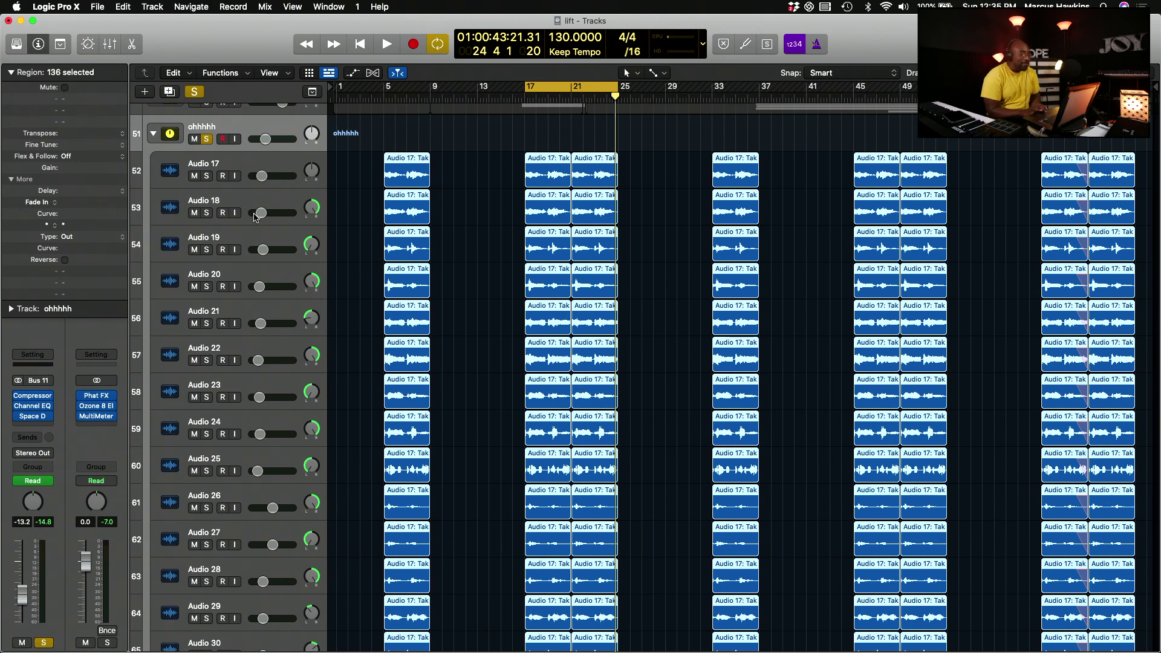
Solo Audio 17 within the ohhhhh stack, look over the other layers, and play it over the cycle range
scroll(245, 221, "down", 1)
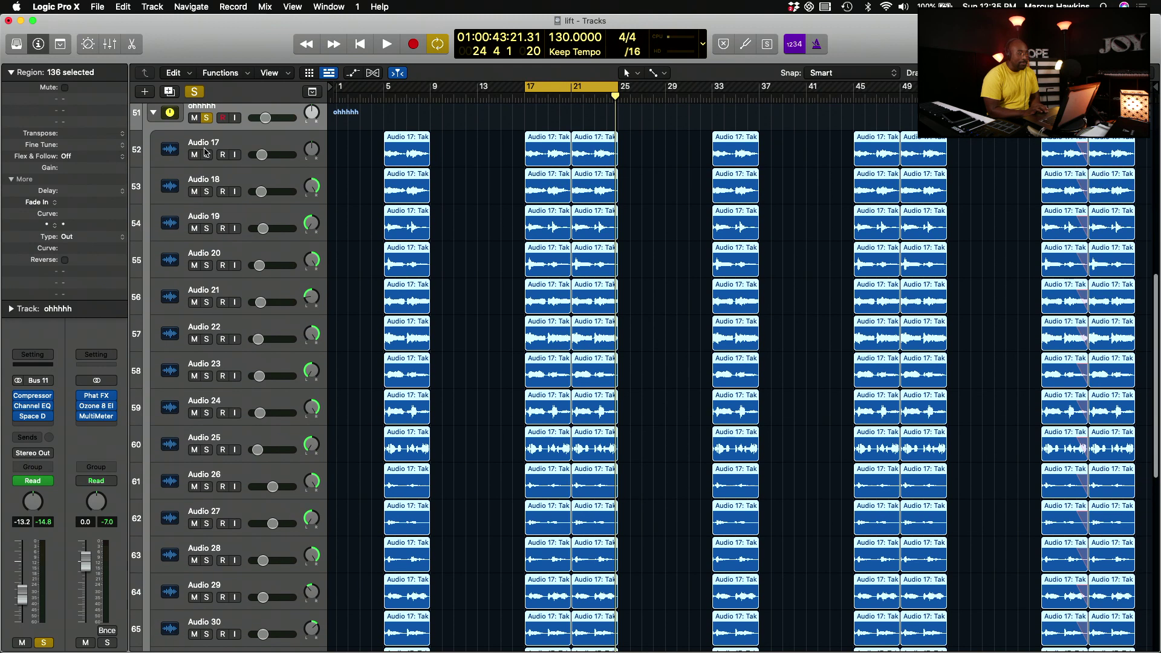
left_click(207, 154)
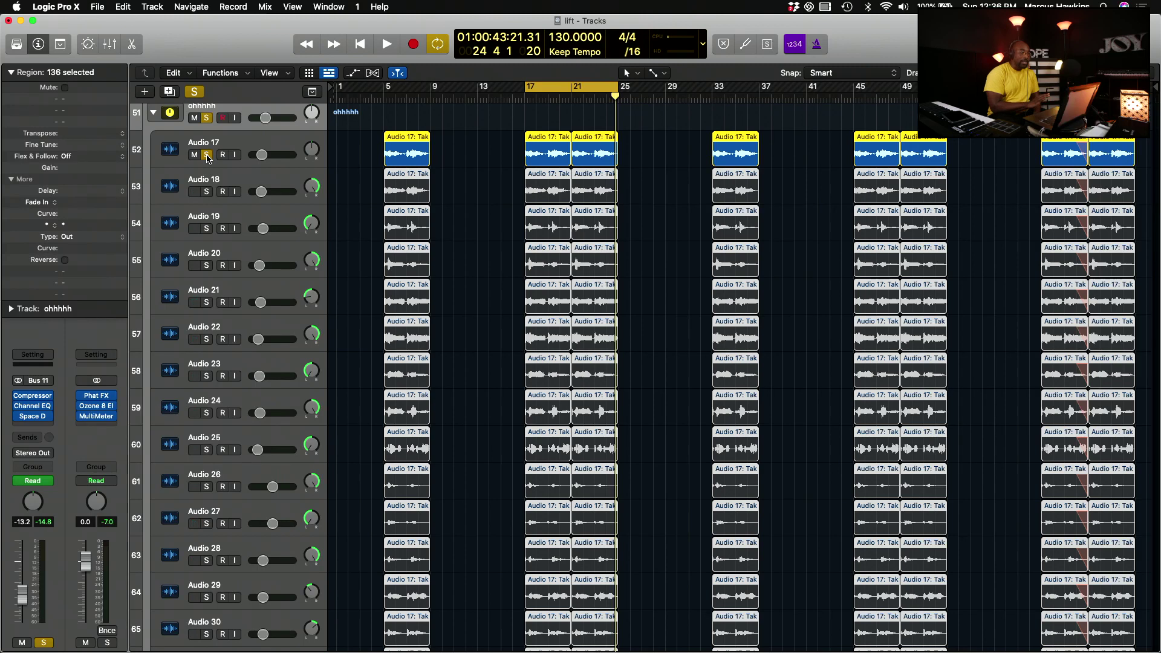
scroll(260, 261, "down", 10)
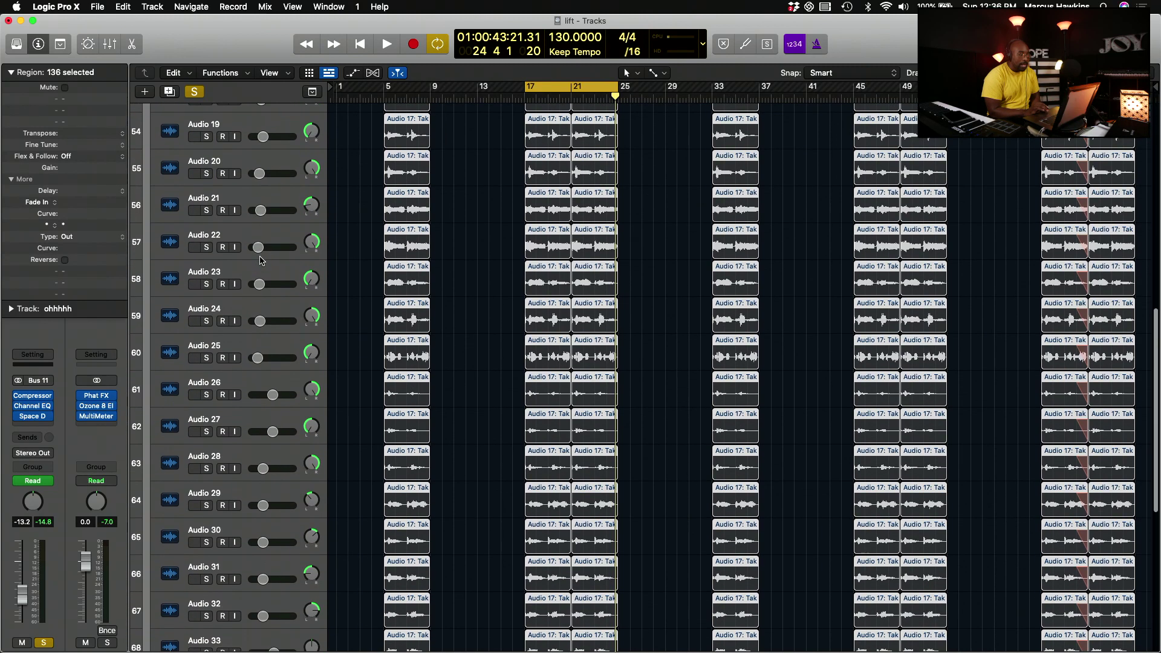
scroll(261, 261, "down", 1)
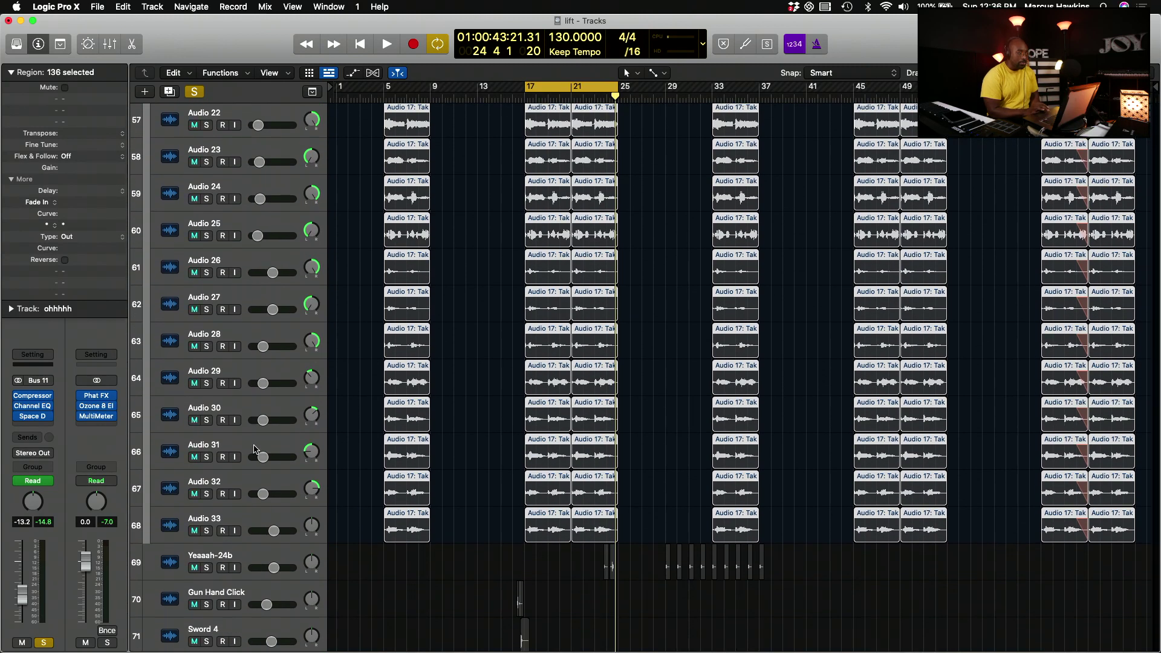
scroll(278, 344, "up", 12)
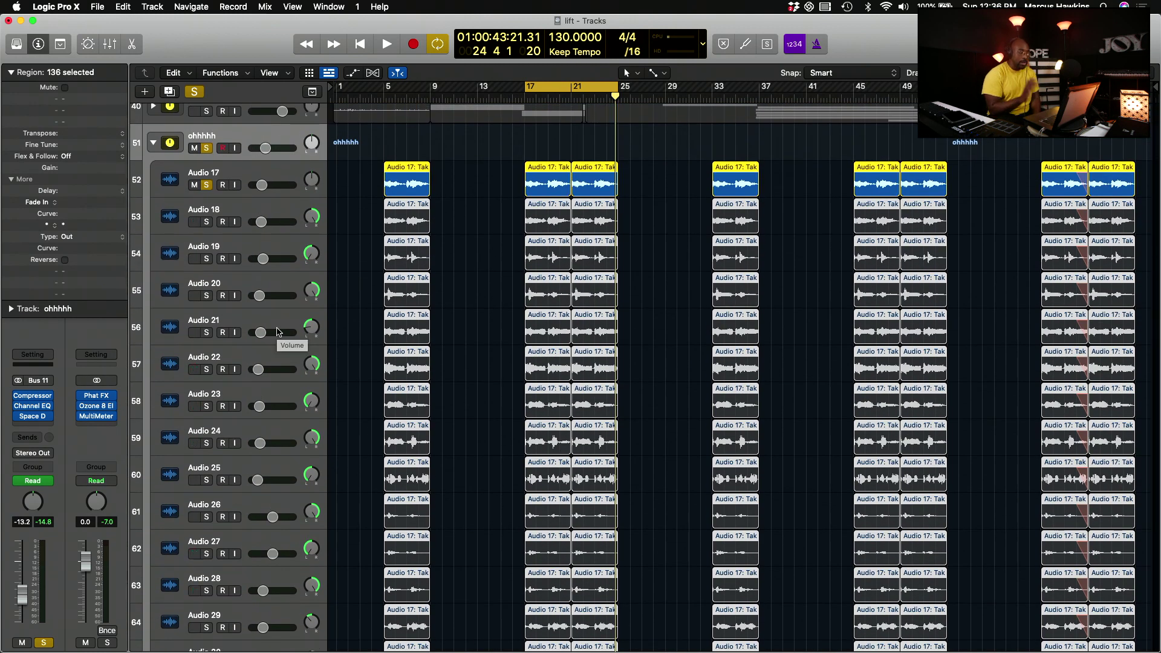
key("space")
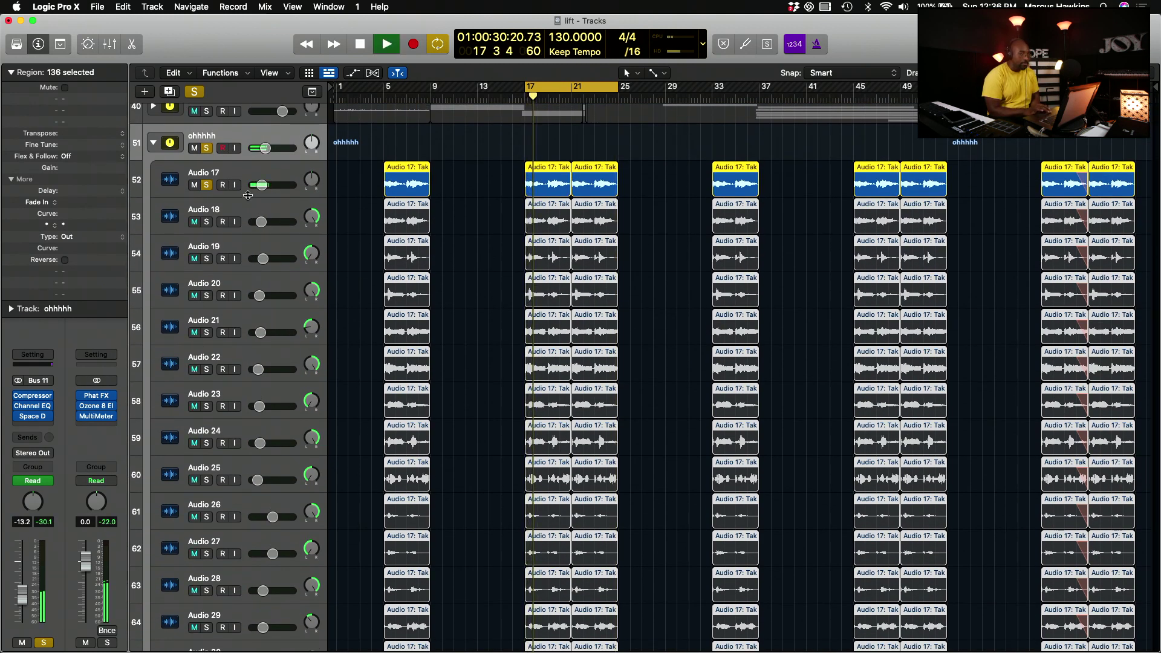
Add Audio 18 through Audio 22 to the solo one by one while the cycle range plays
left_click(206, 222)
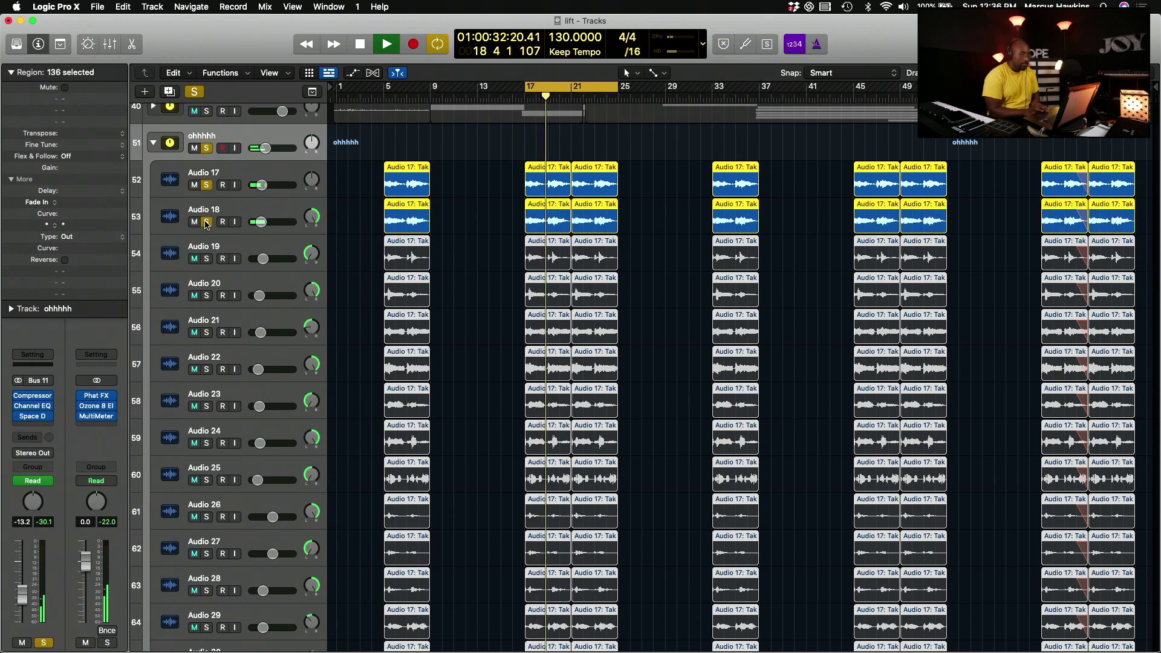
left_click(208, 259)
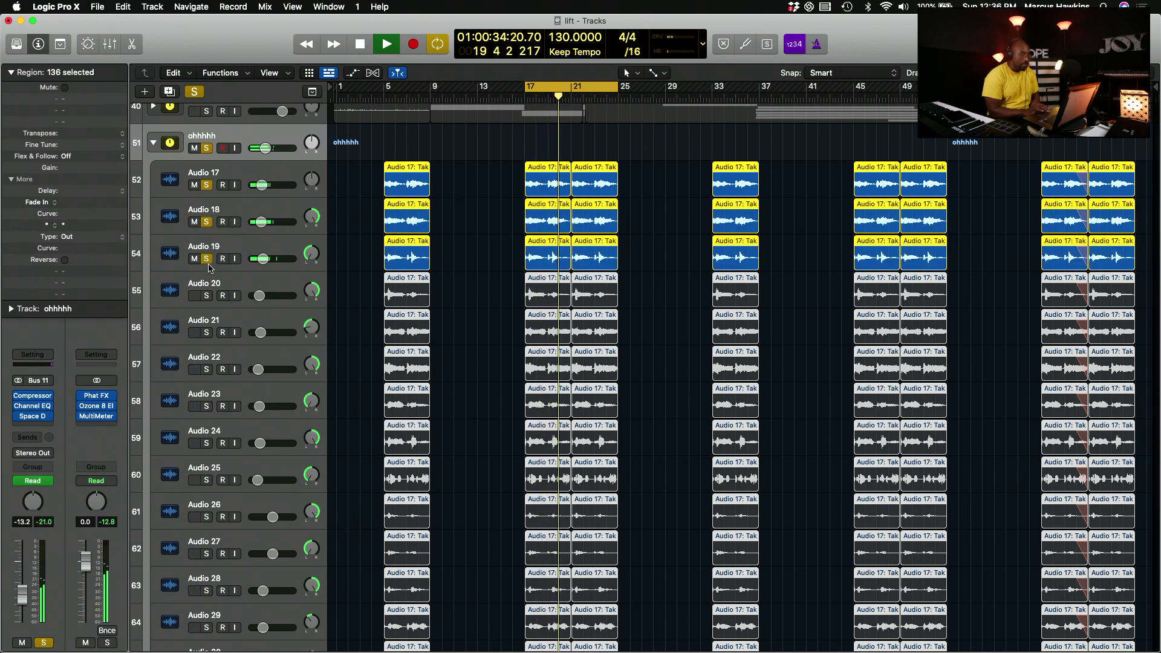
left_click(208, 295)
scroll(207, 296, "down", 2)
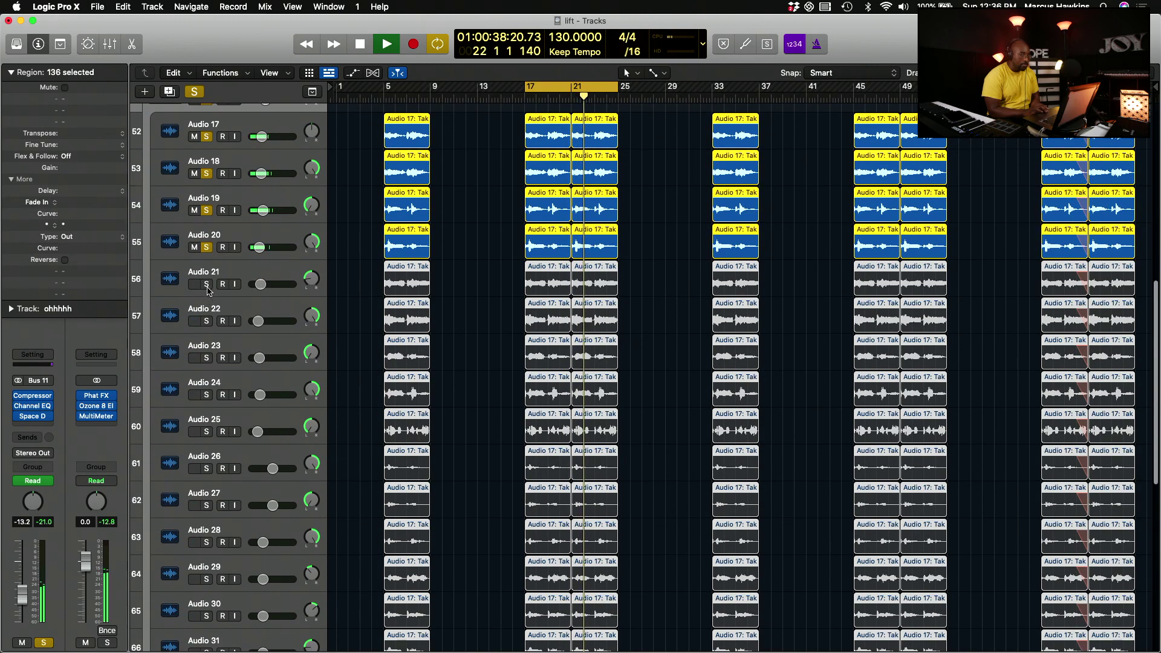
left_click(206, 284)
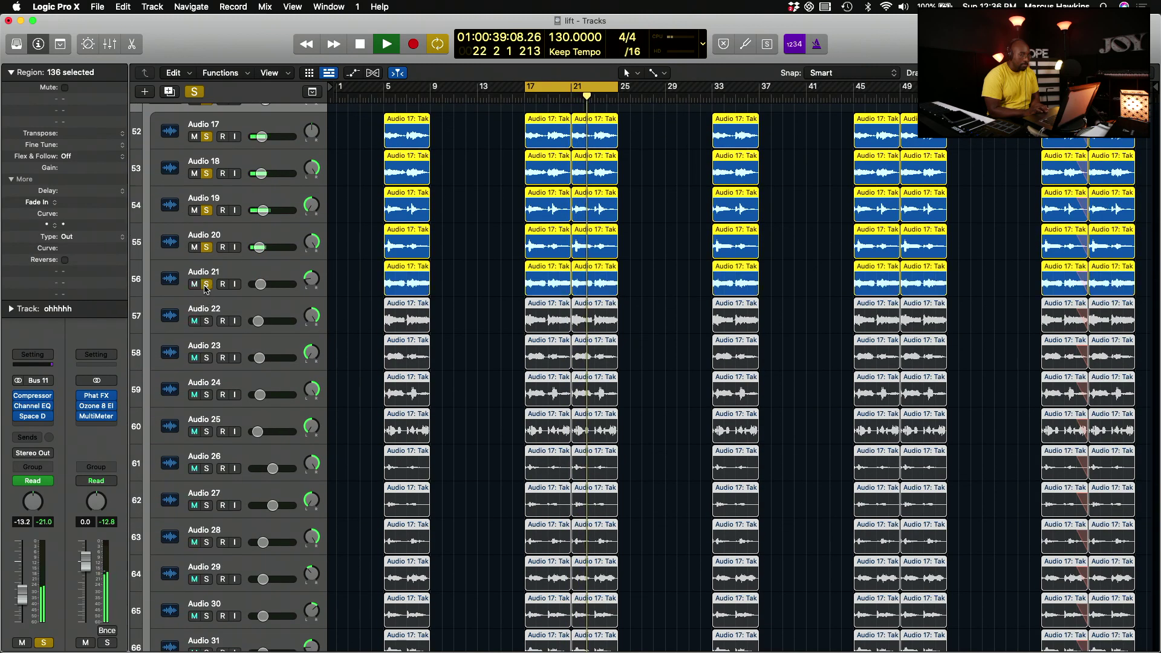
left_click(207, 324)
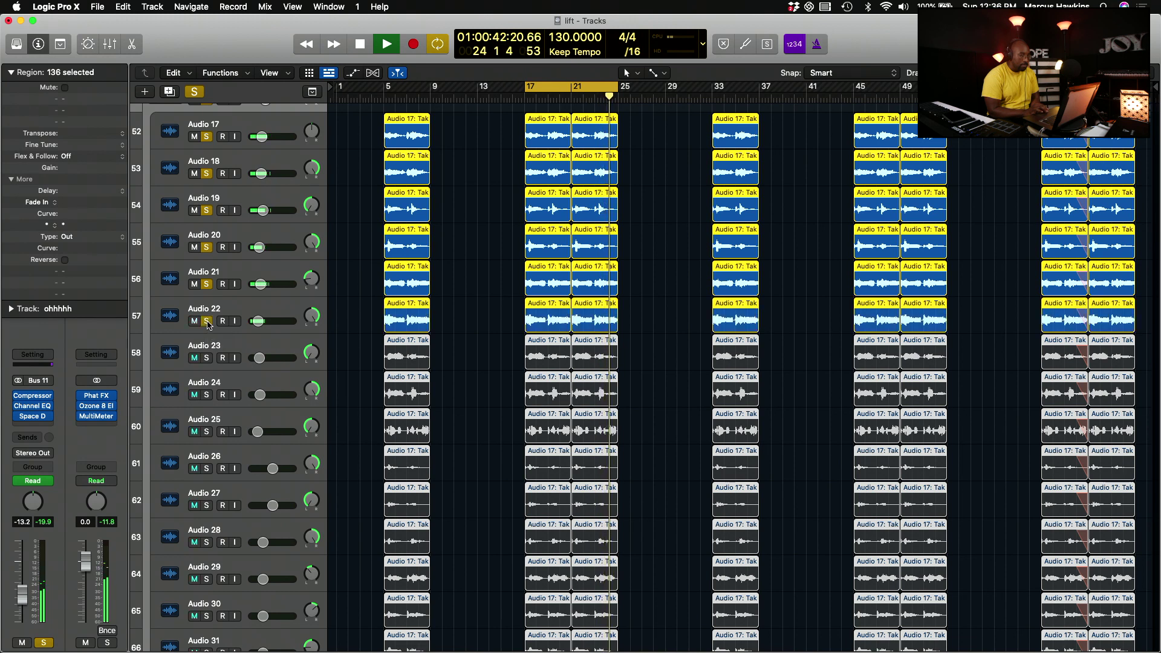
Bring in Audio 23 through Audio 27 by soloing each layer in turn during cycled playback
scroll(208, 325, "down", 1)
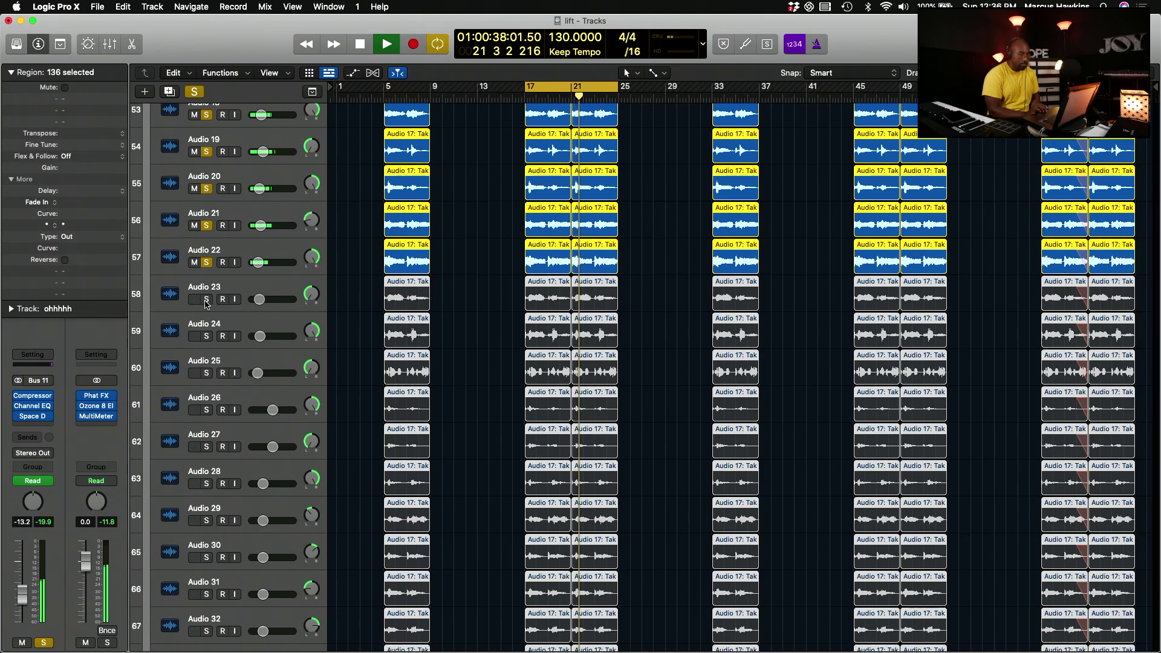
left_click(206, 300)
scroll(206, 295, "down", 2)
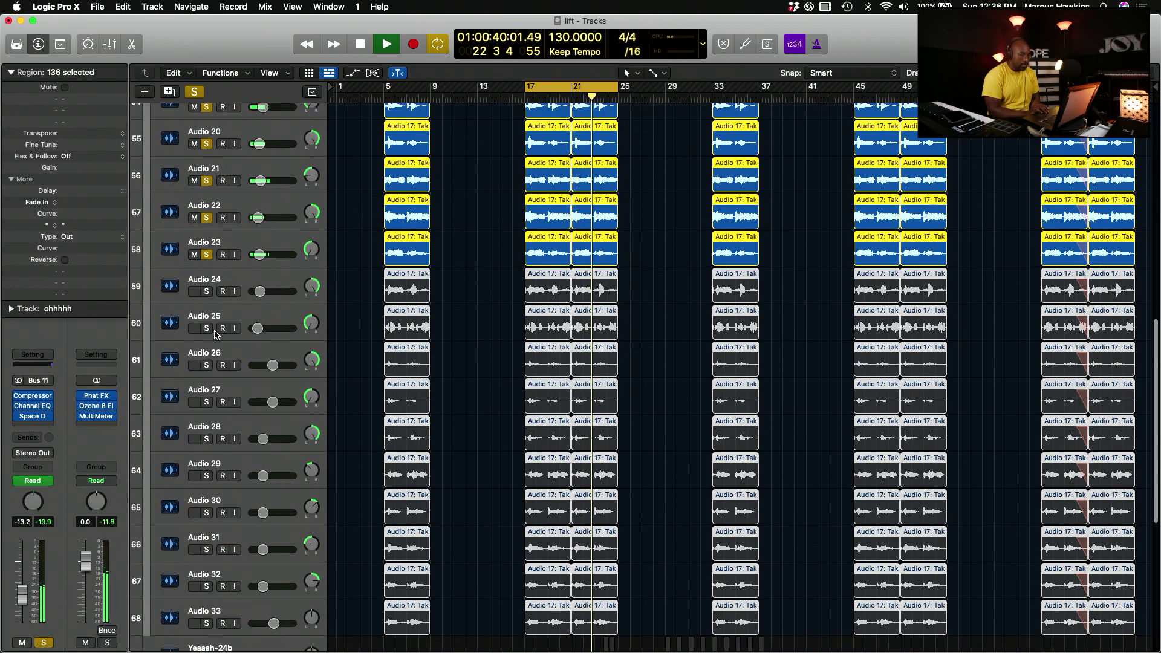
left_click(207, 292)
scroll(206, 292, "down", 2)
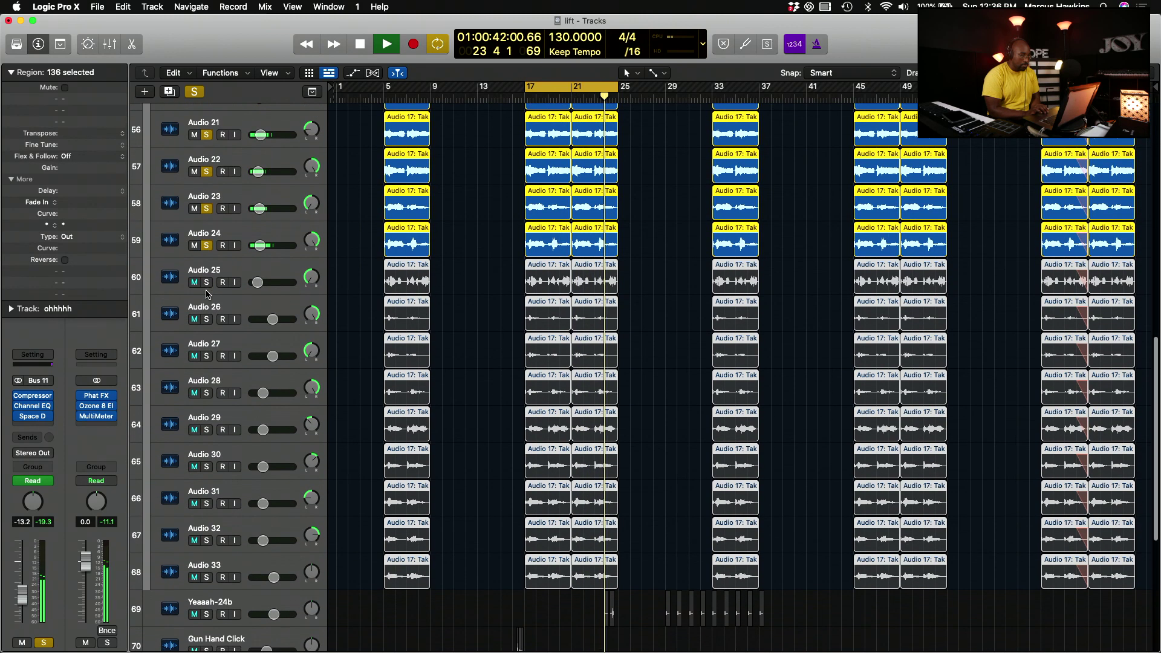
left_click(206, 282)
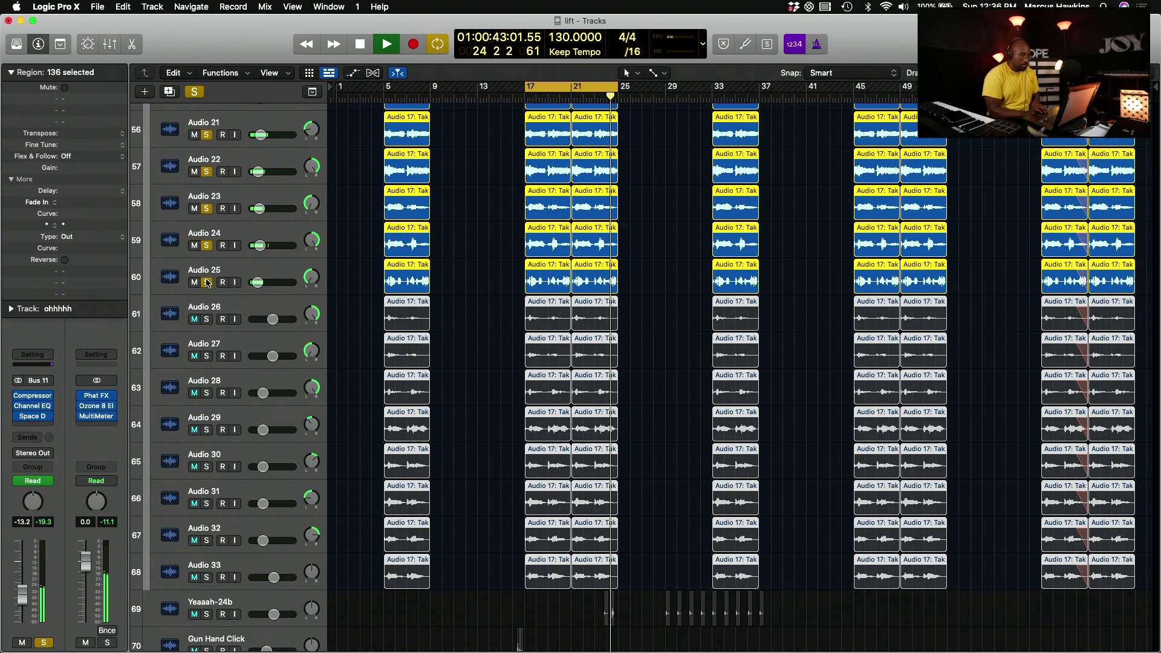
left_click(206, 319)
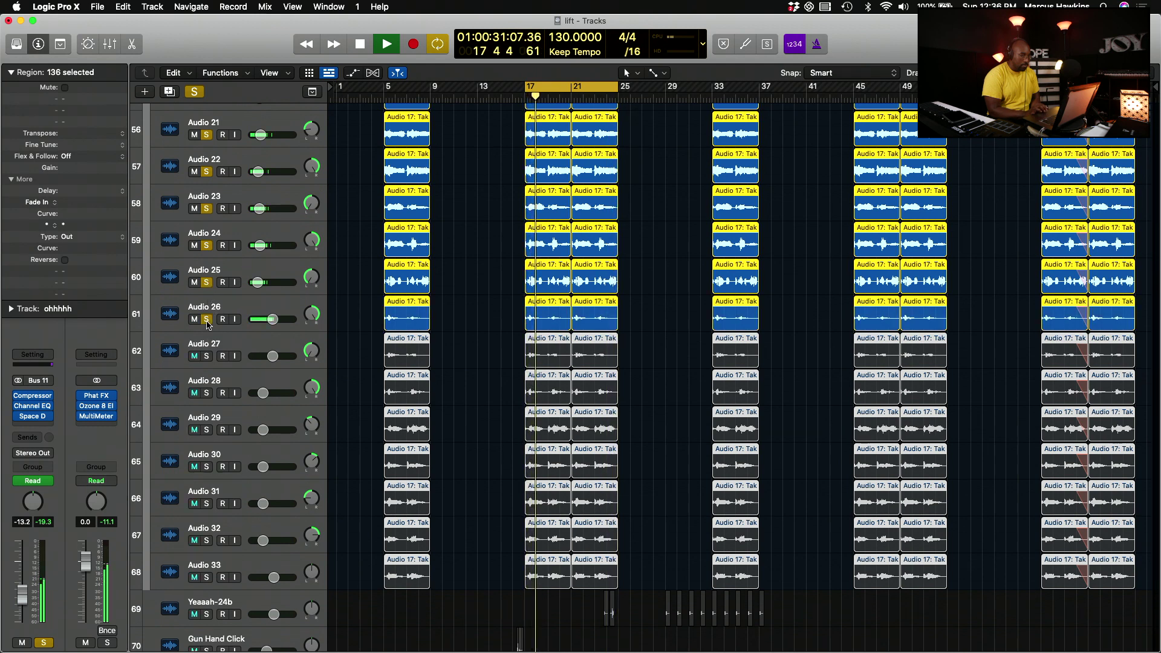
scroll(206, 324, "down", 2)
left_click(206, 313)
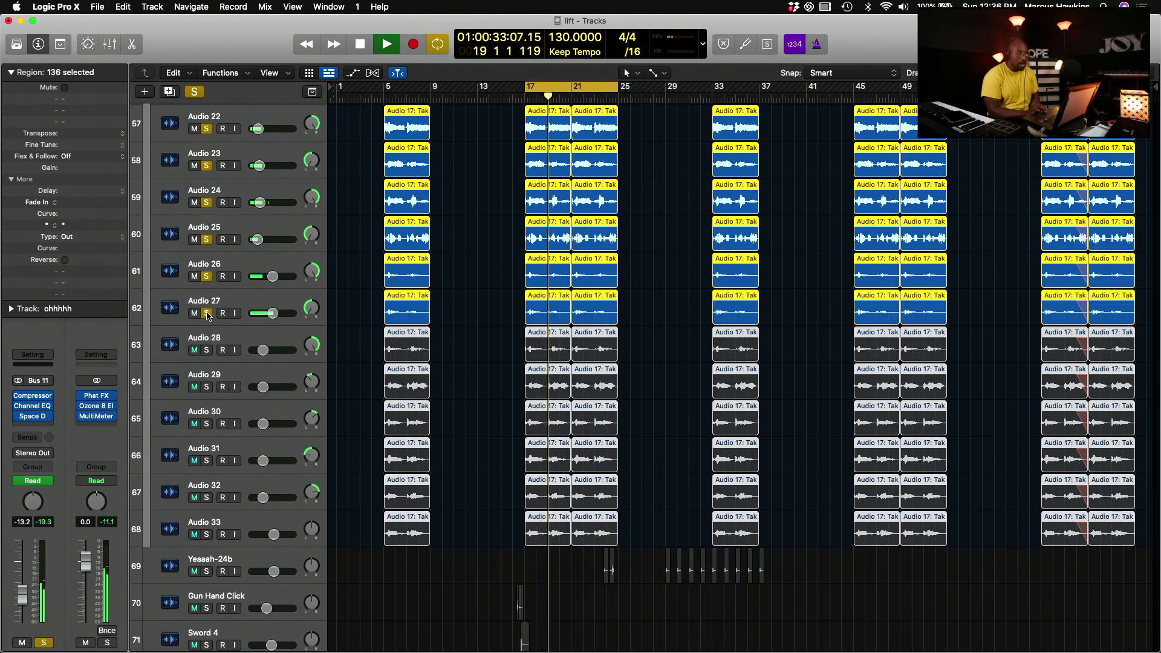
Solo the remaining ohhhhh layers, Audio 28 through Audio 33, one after another during playback
left_click(207, 350)
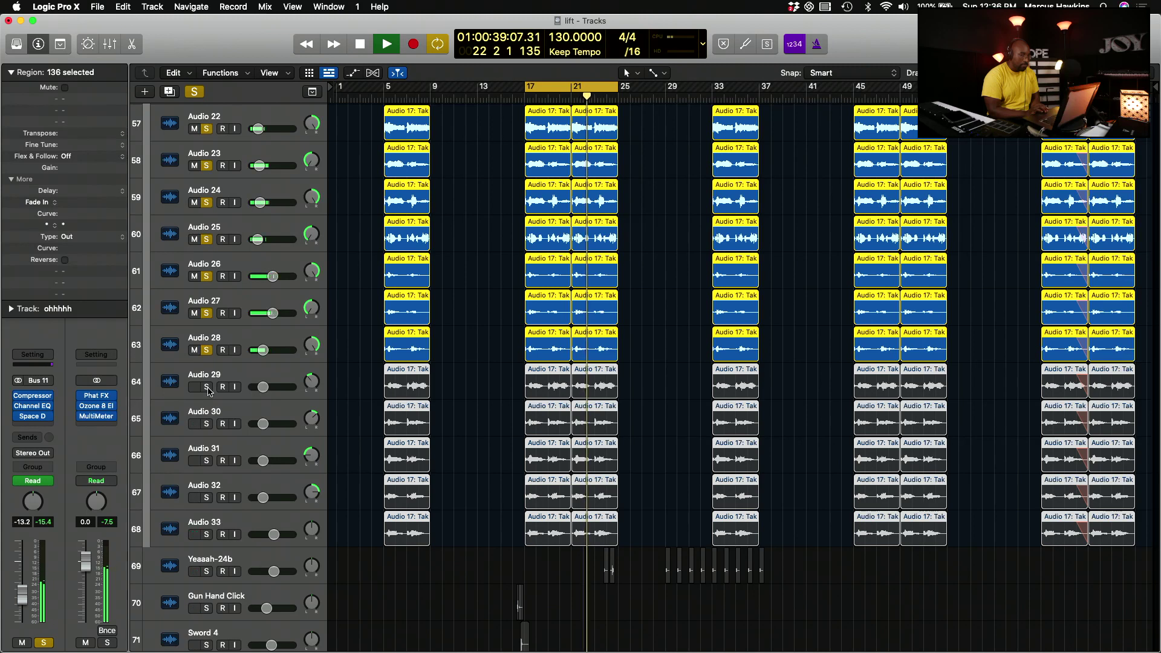
left_click(207, 387)
left_click(207, 424)
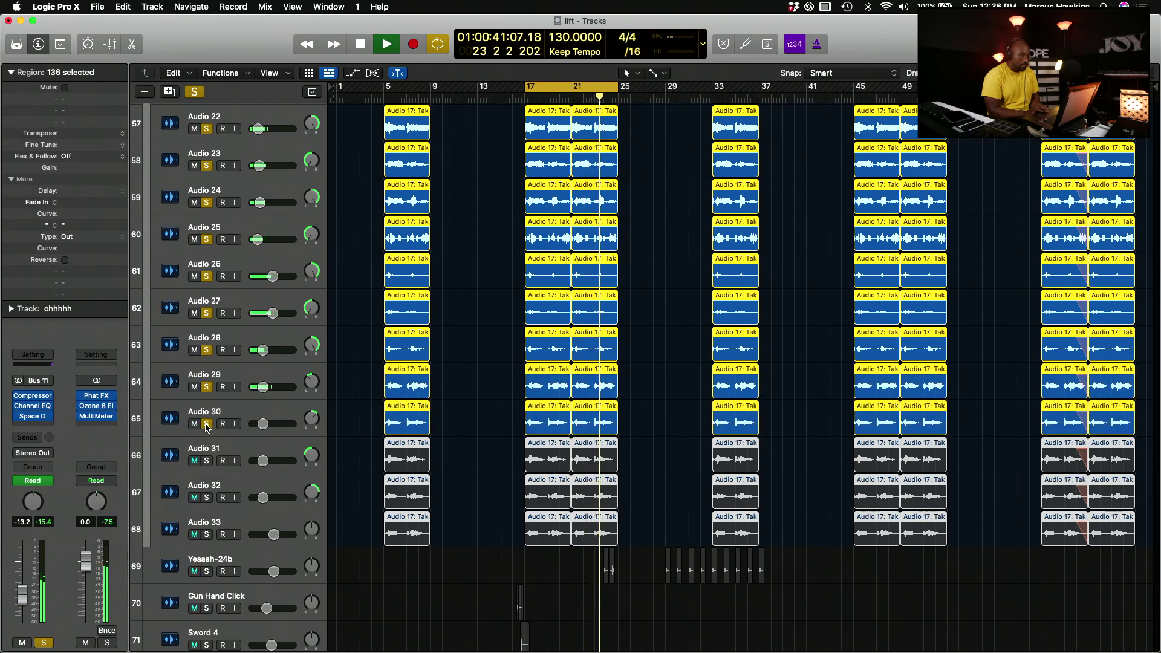
left_click(207, 461)
scroll(207, 464, "down", 1)
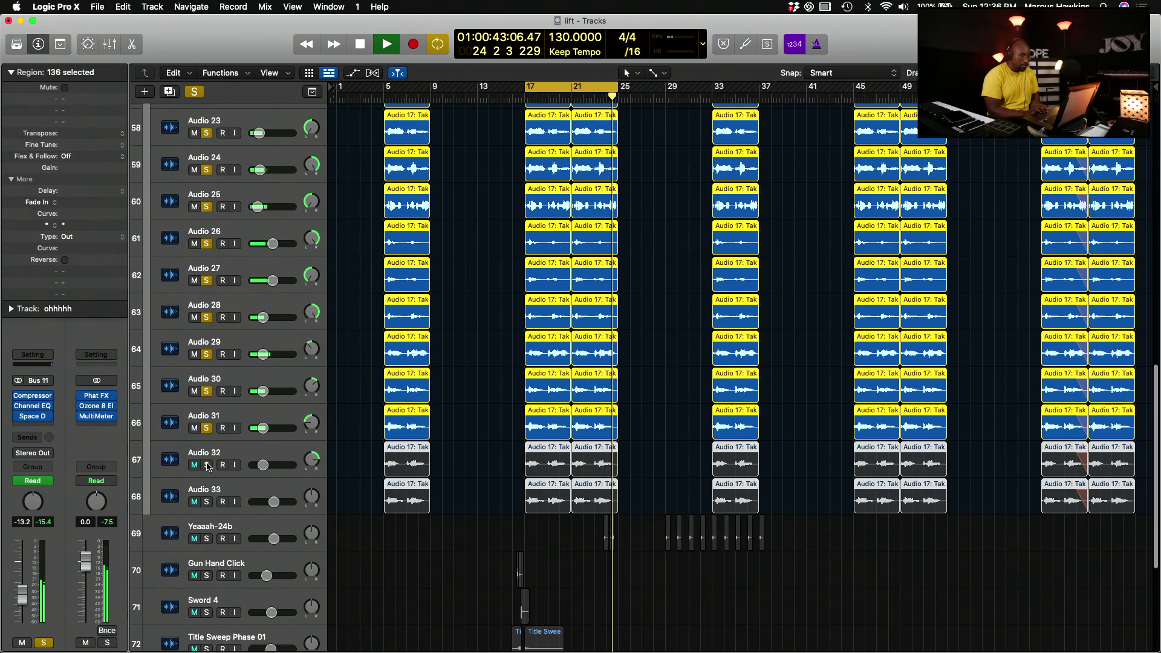
left_click(207, 459)
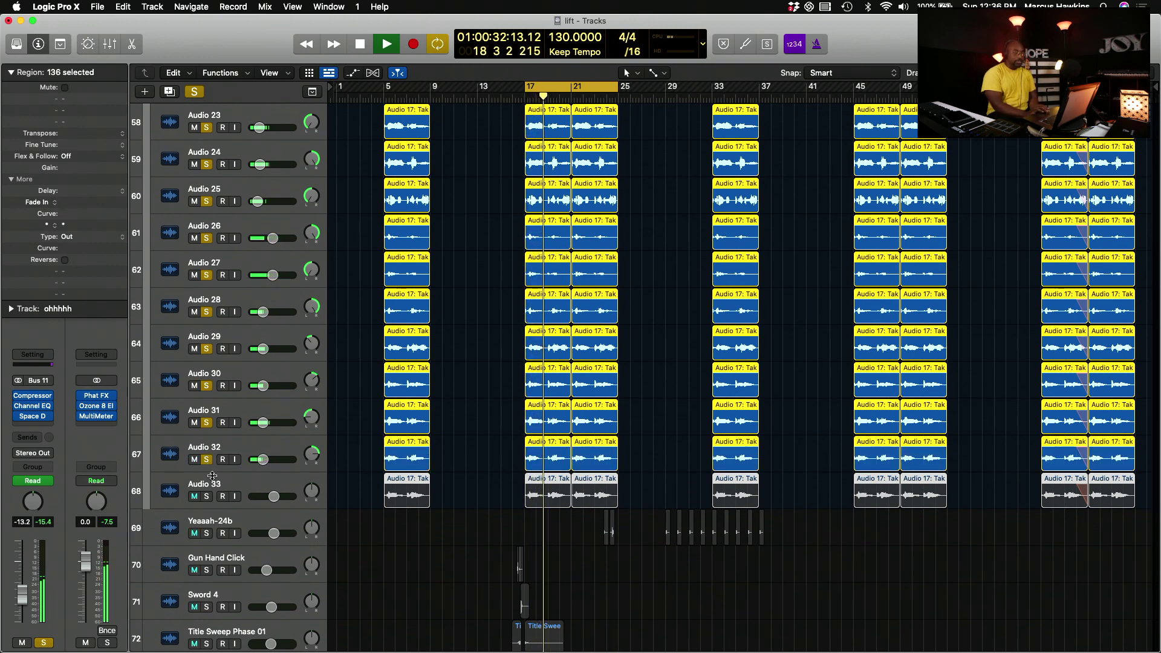
left_click(207, 497)
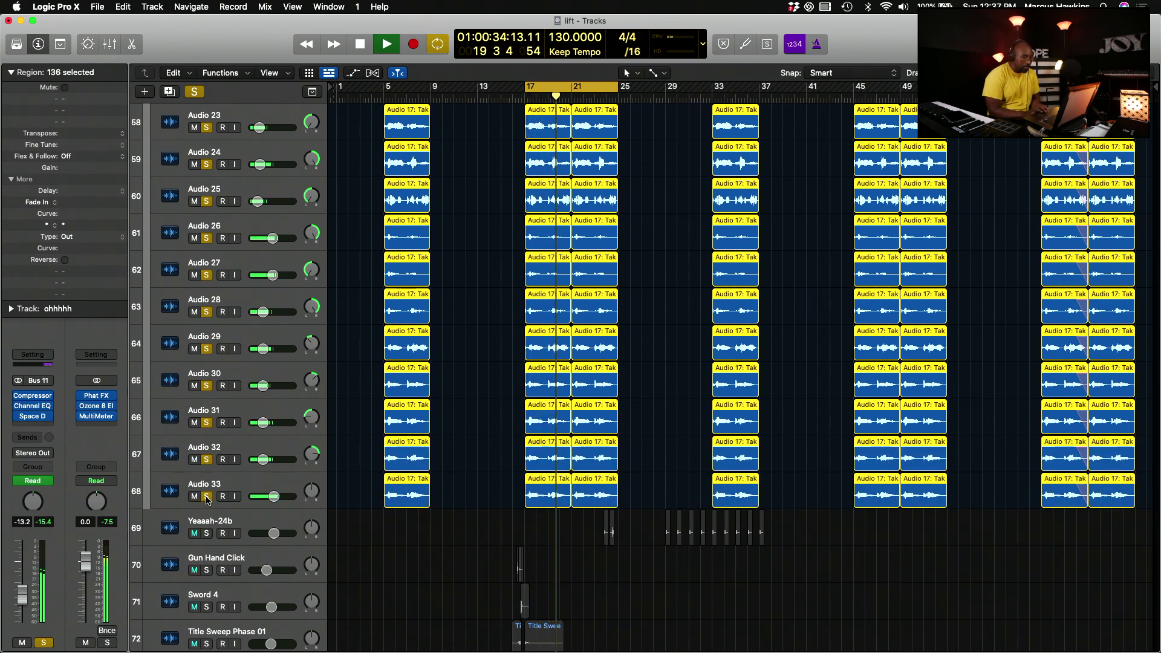
Select the ohhhhh layers Audio 33 through Audio 29 in turn during playback to check each channel's pan and level
scroll(248, 314, "up", 3)
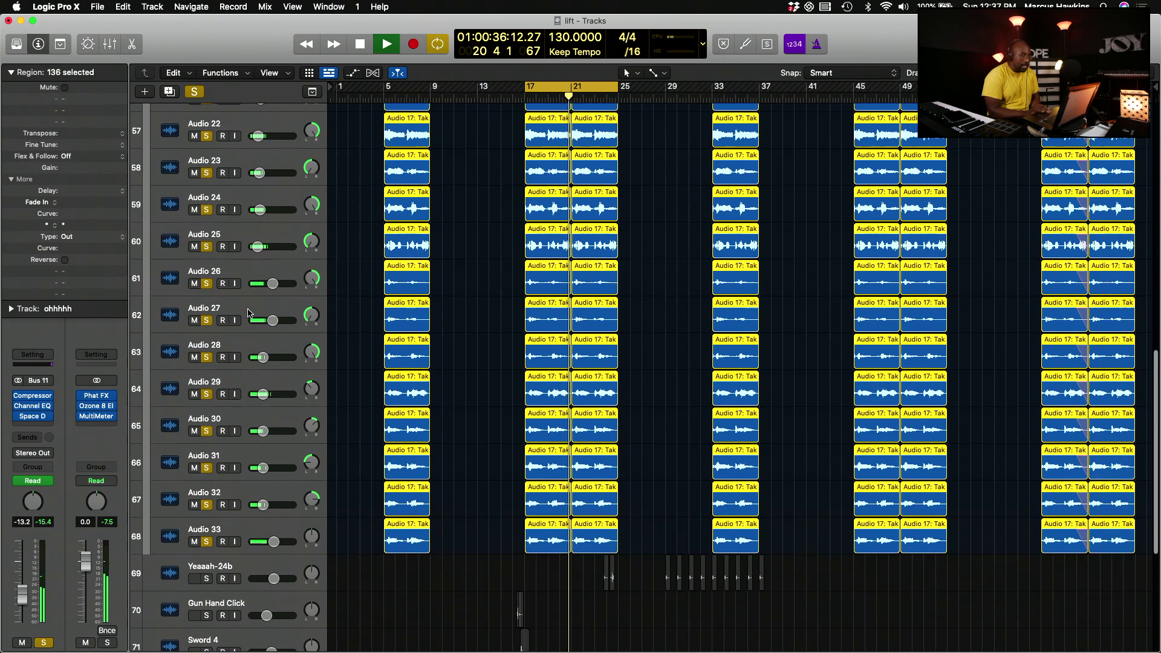
scroll(248, 314, "down", 3)
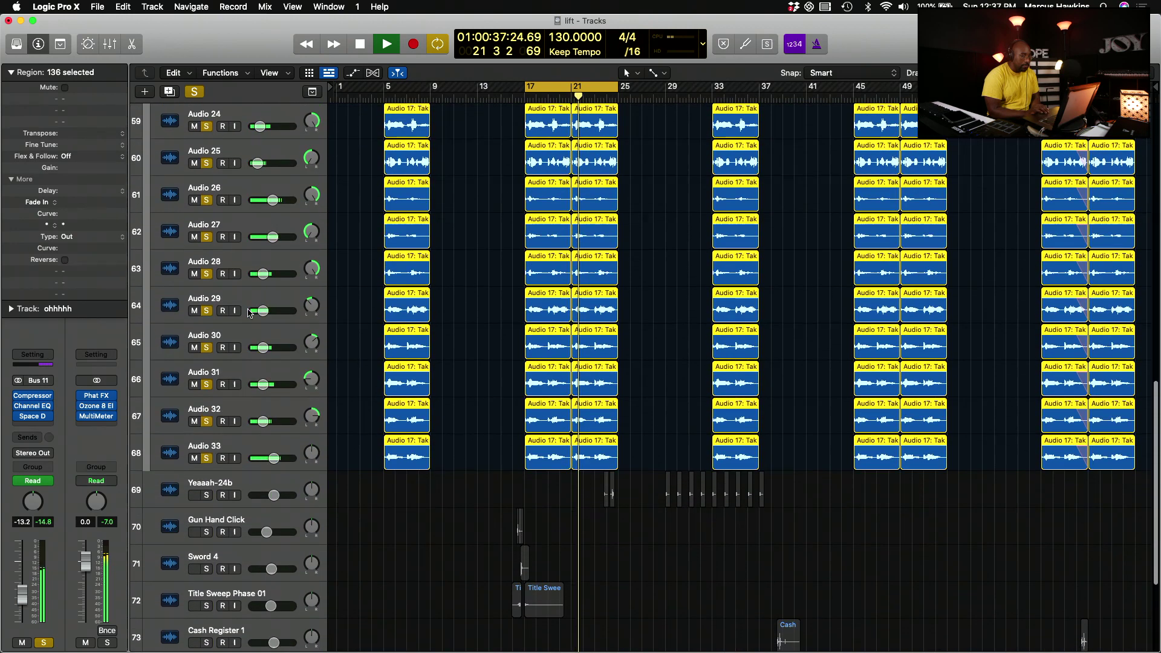
left_click(239, 448)
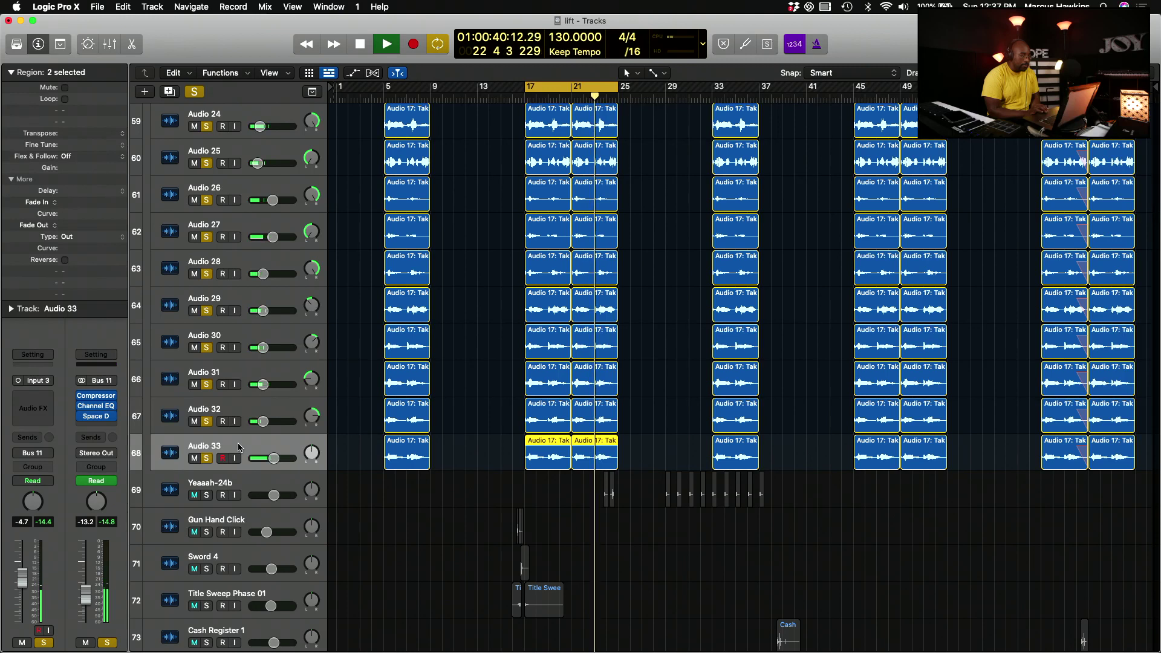
left_click(246, 409)
left_click(246, 375)
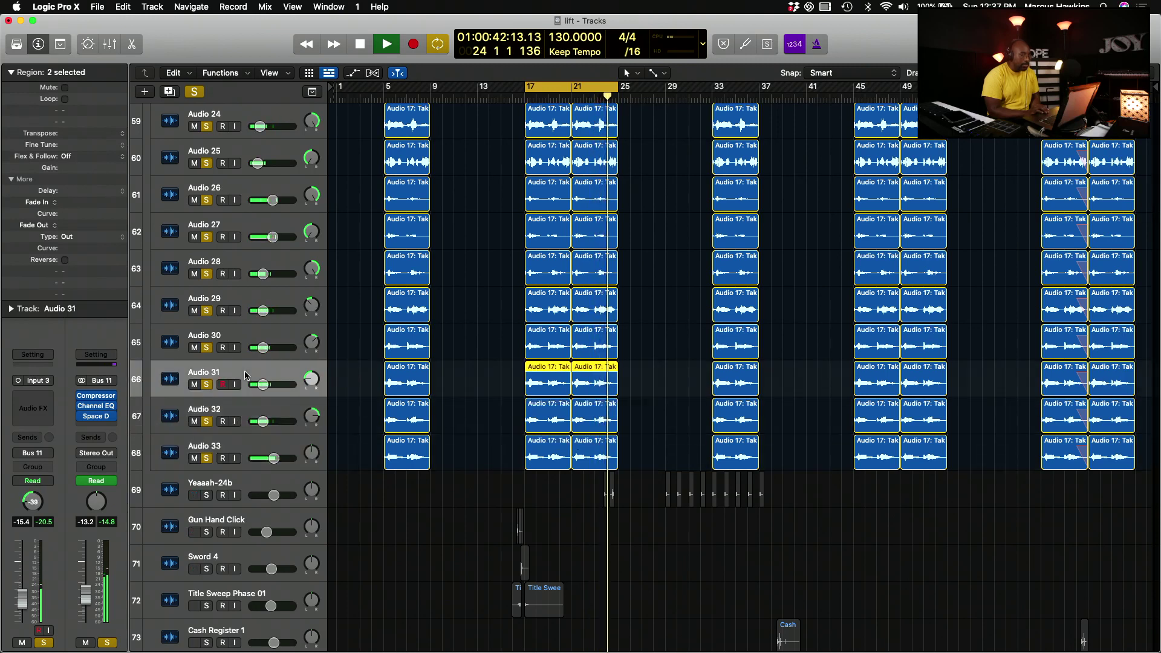
scroll(246, 399, "up", 2)
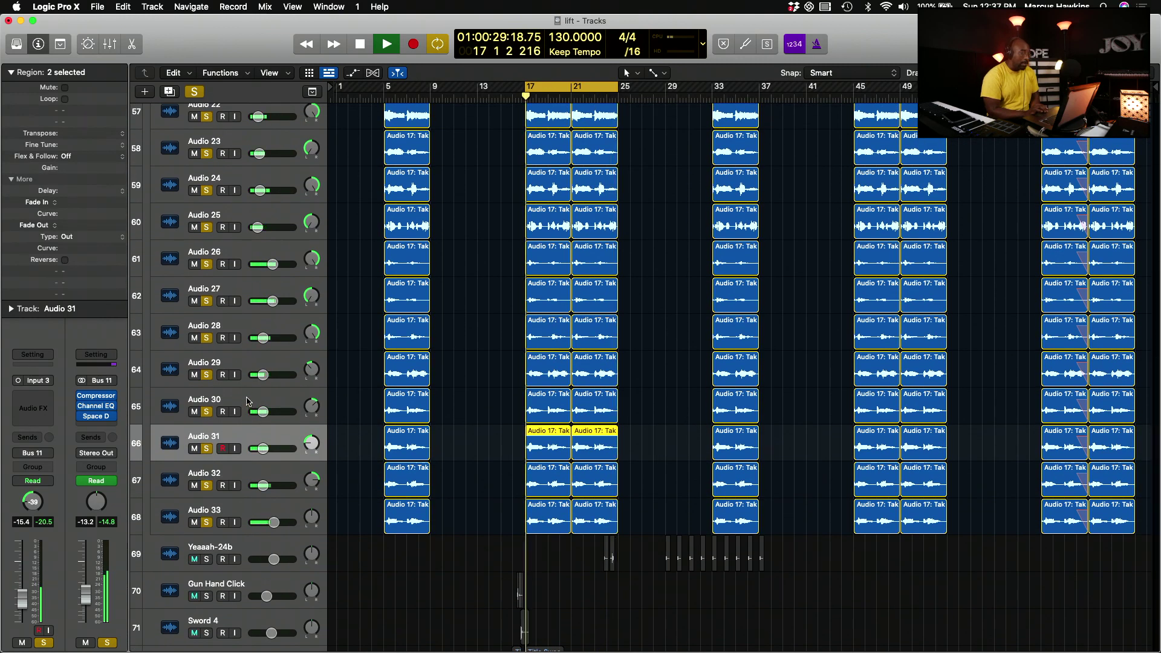
left_click(248, 402)
left_click(251, 358)
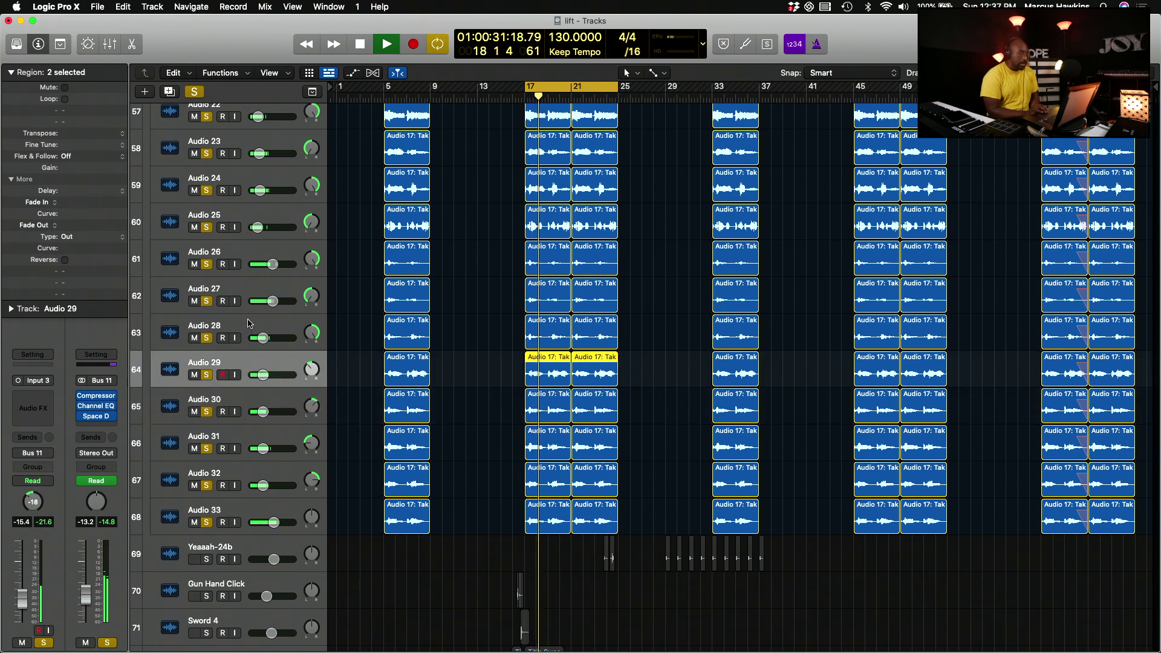
Check the pan and level of Audio 28, Audio 27 and Audio 26 by selecting each layer in turn
left_click(252, 325)
left_click(252, 285)
scroll(251, 282, "up", 1)
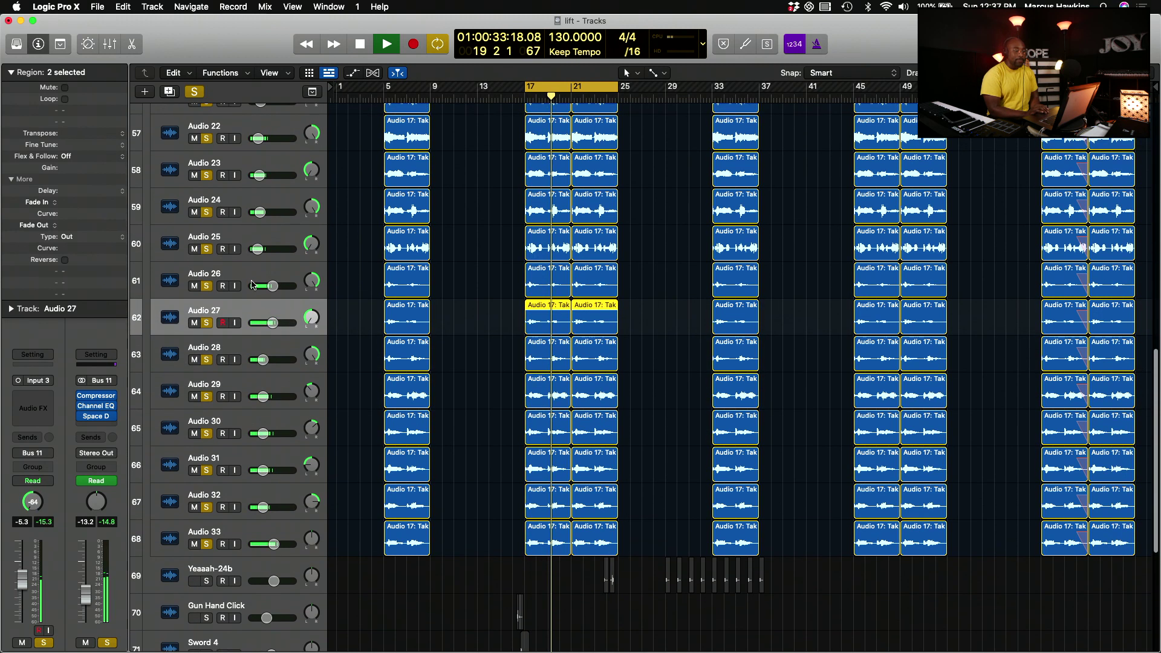
left_click(251, 273)
scroll(251, 275, "up", 2)
scroll(245, 423, "down", 3)
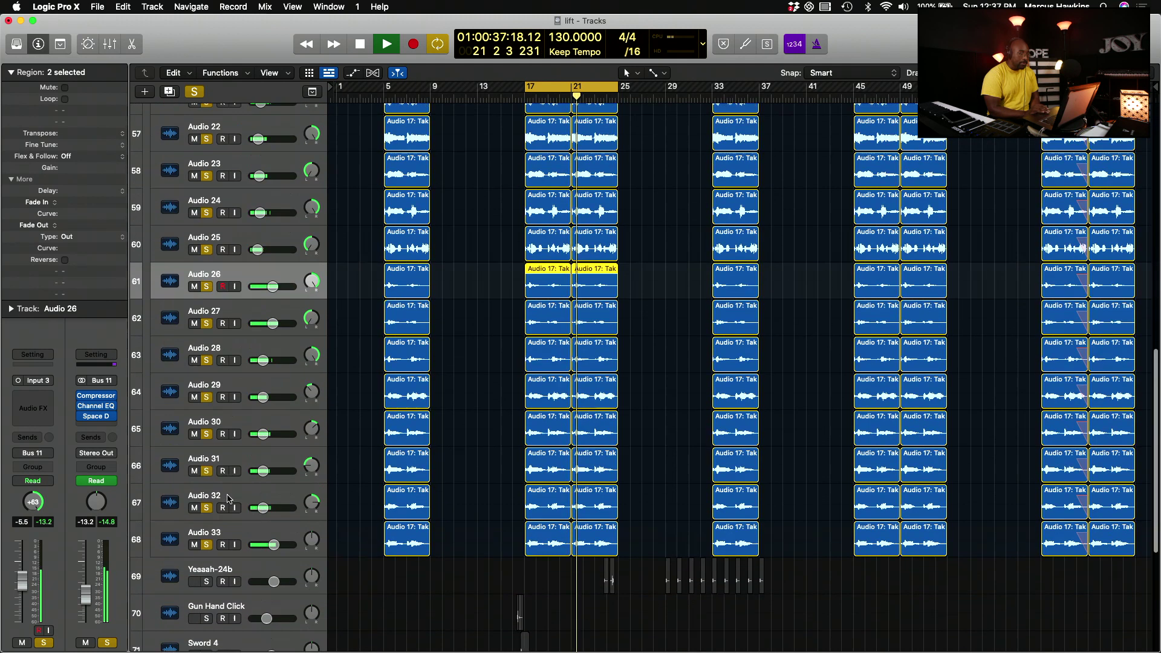
Collapse the ohhhhh stack and review the Compressor settings on its channel strip
scroll(236, 505, "up", 10)
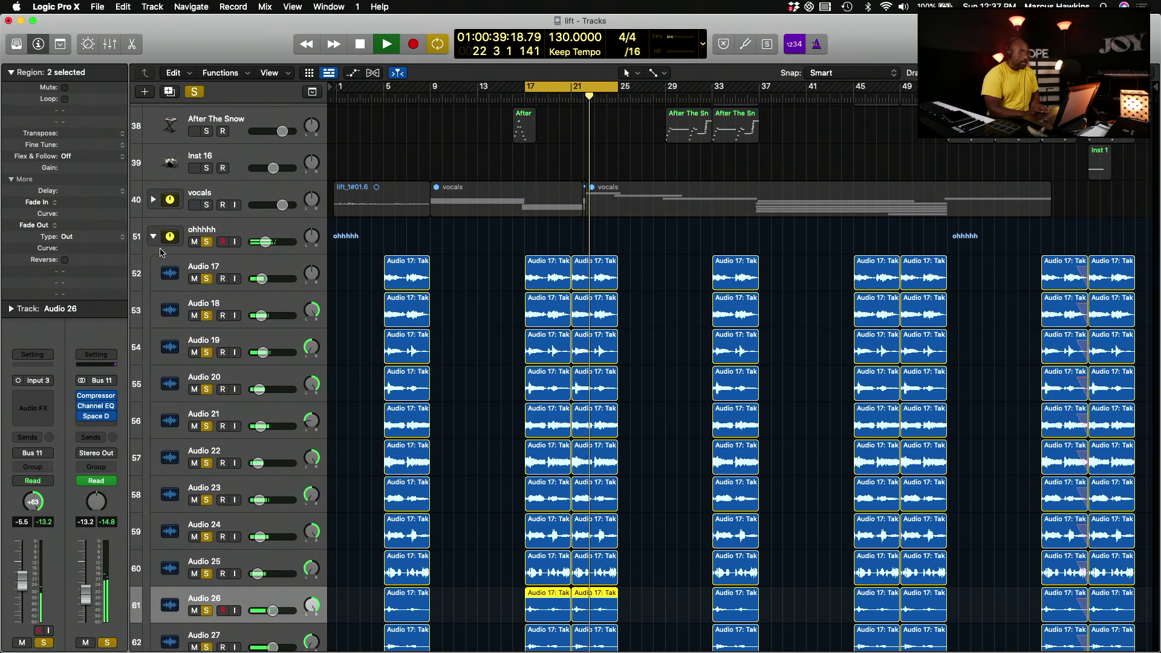
left_click(154, 236)
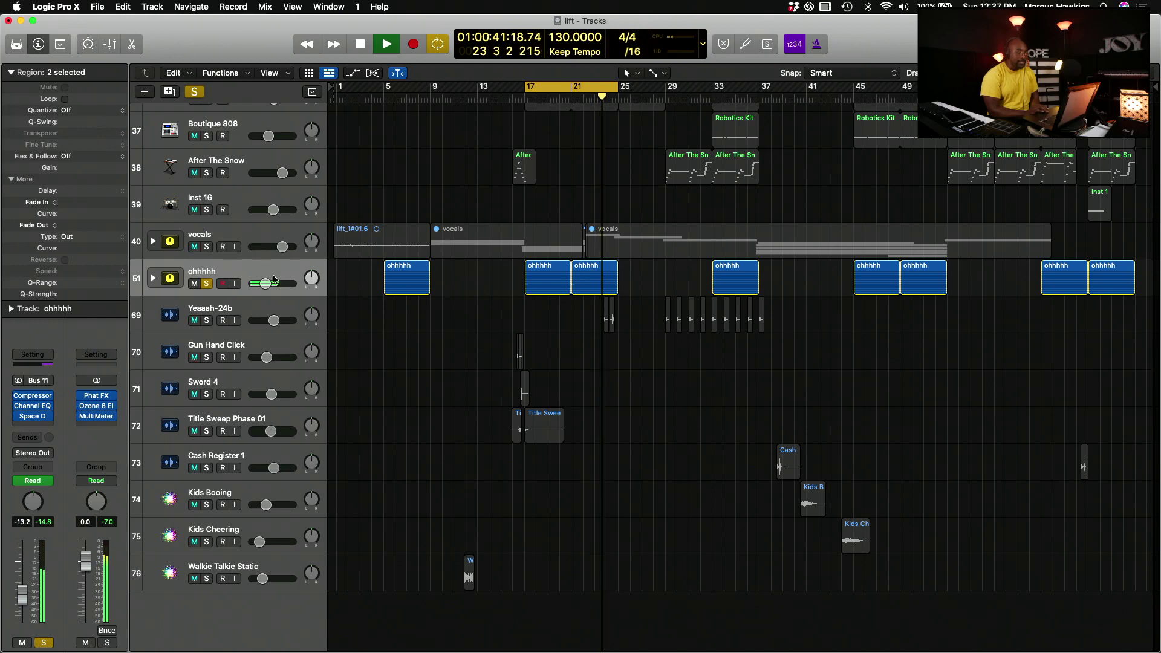
left_click(36, 399)
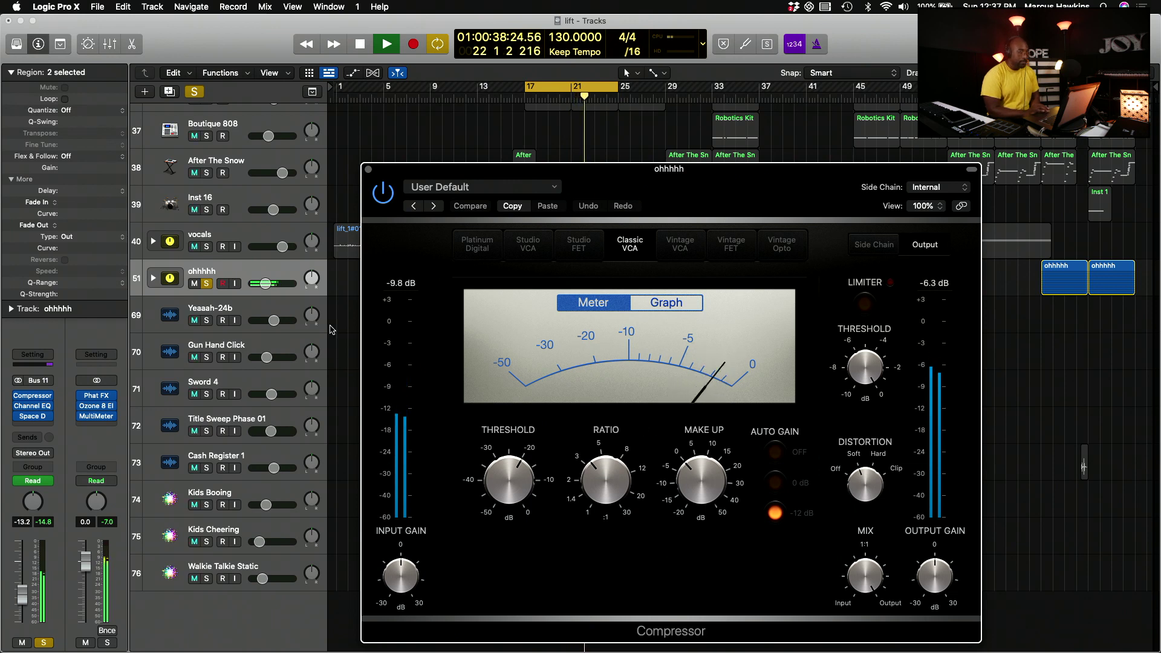
left_click(369, 170)
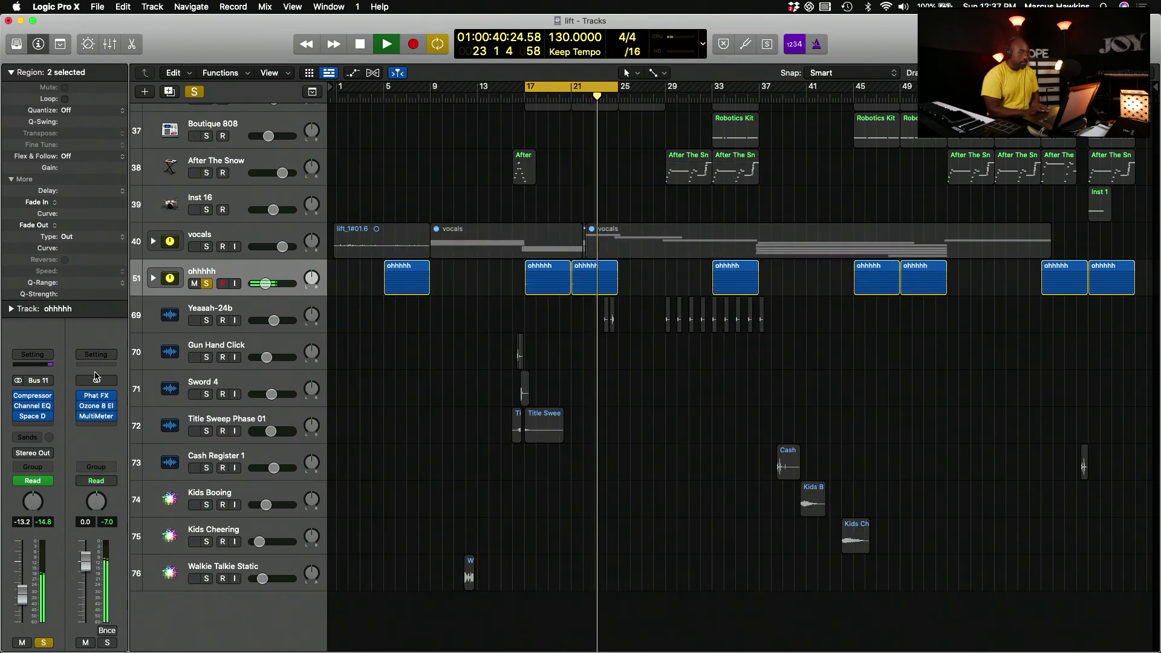
Inspect the Channel EQ and Space Designer settings on the ohhhhh stack, closing each plug-in after viewing
left_click(34, 410)
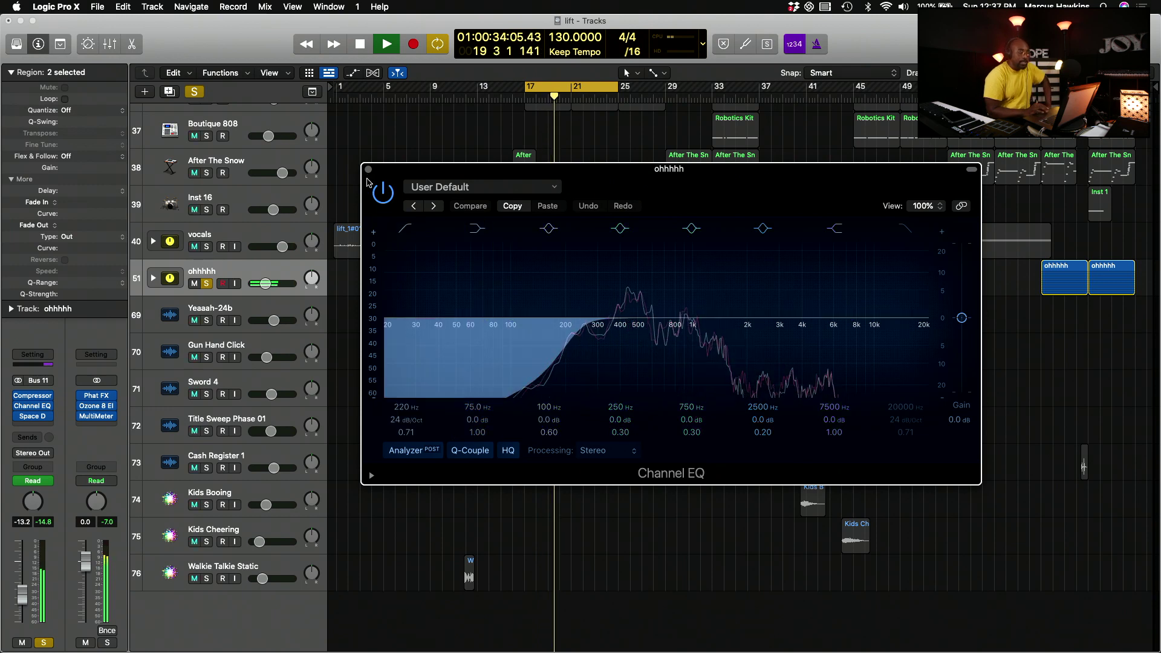
left_click(368, 169)
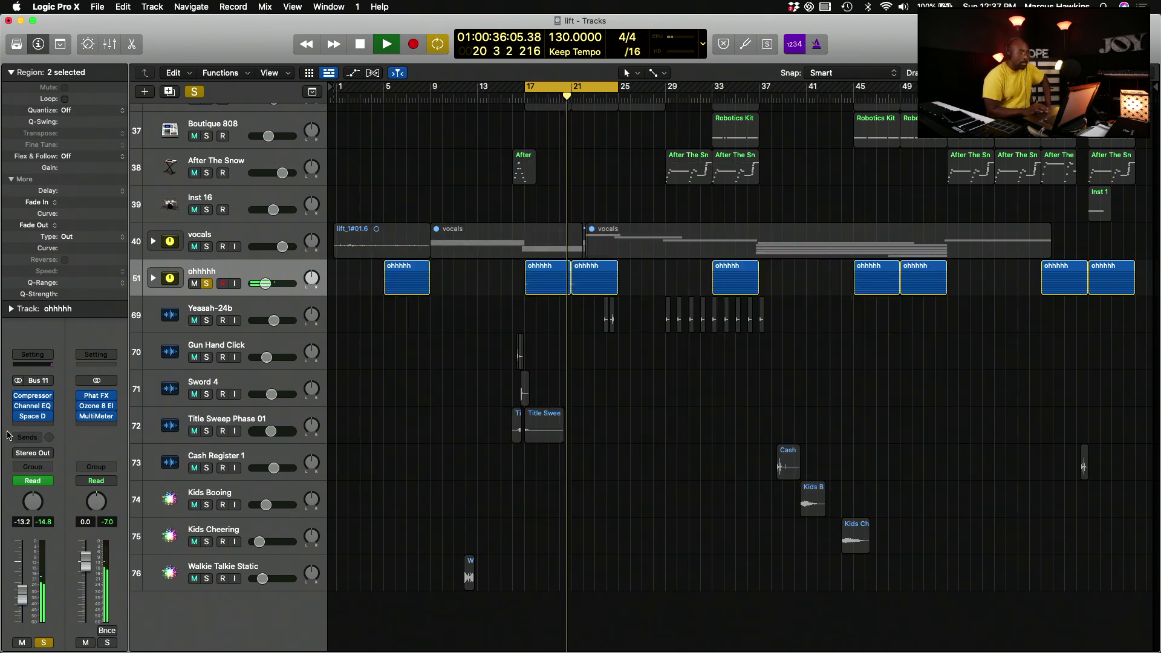
left_click(33, 419)
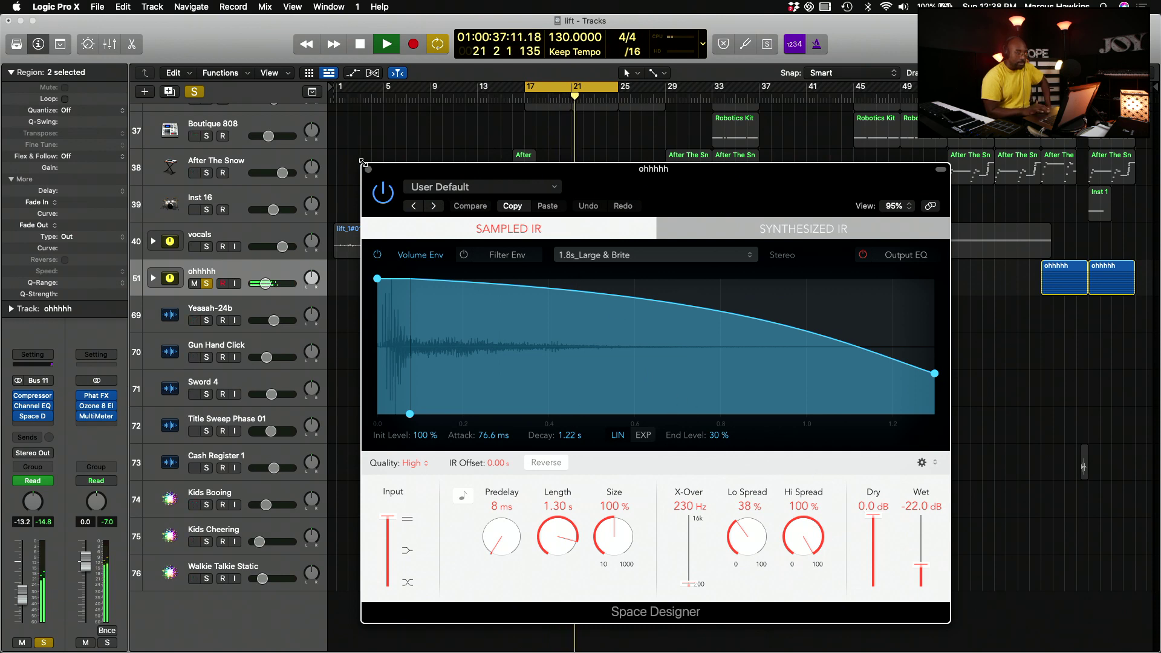
left_click(368, 170)
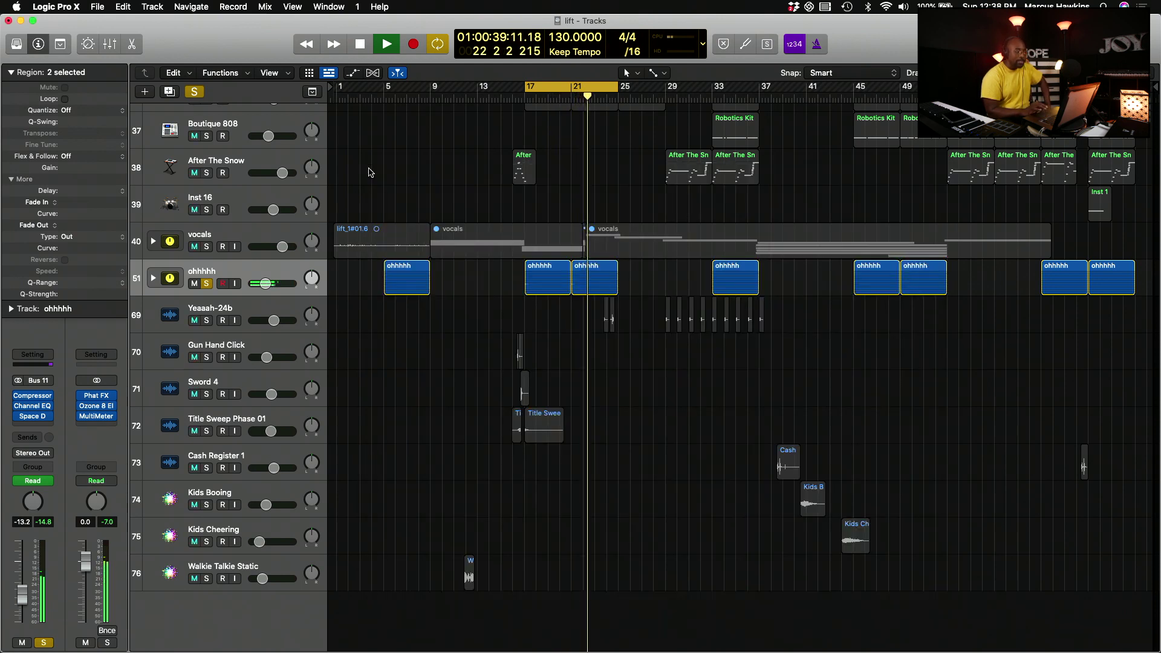
Stop playback and take the ohhhhh stack out of solo
key("space")
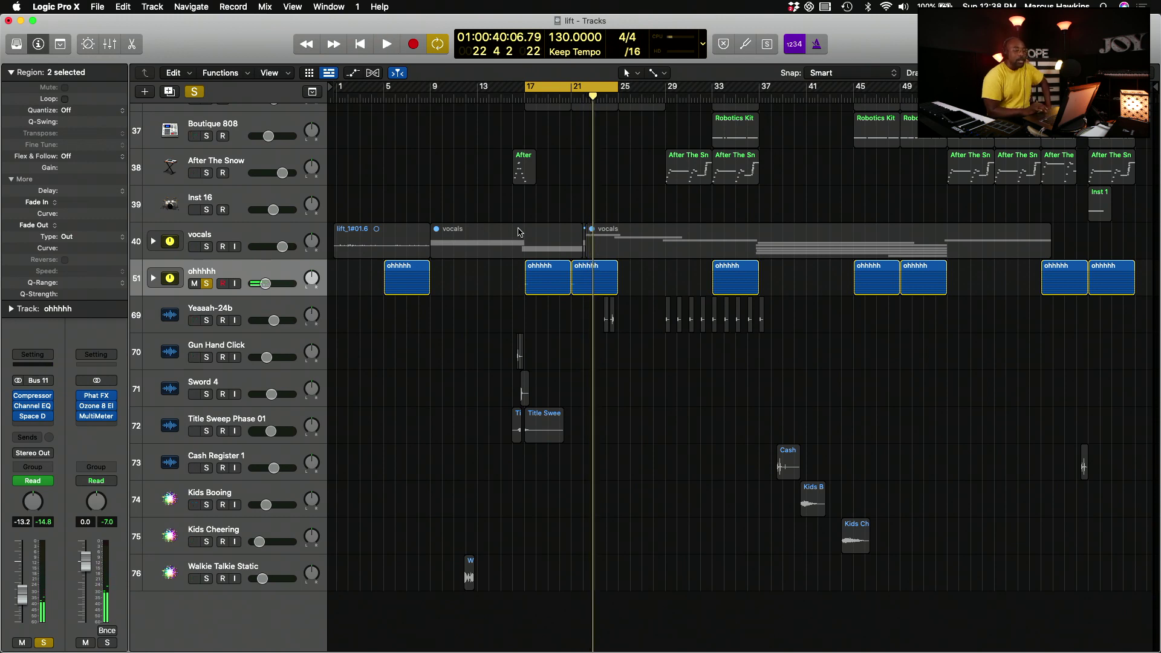
key("super+Right")
key("super+Right")
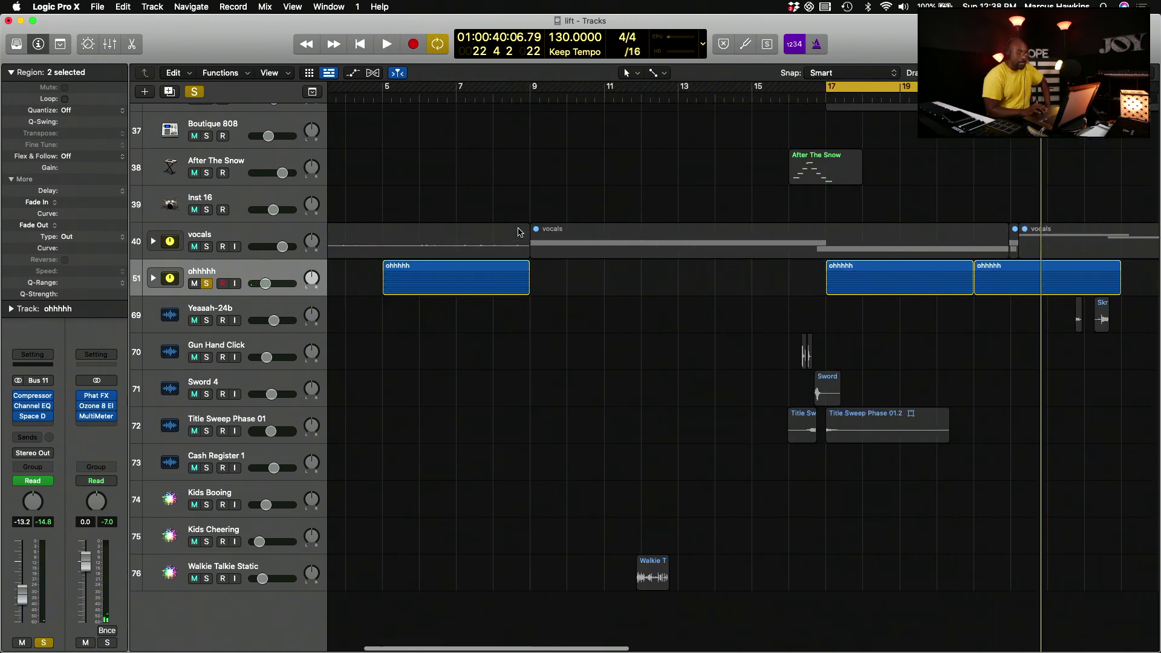
scroll(518, 231, "right", 10)
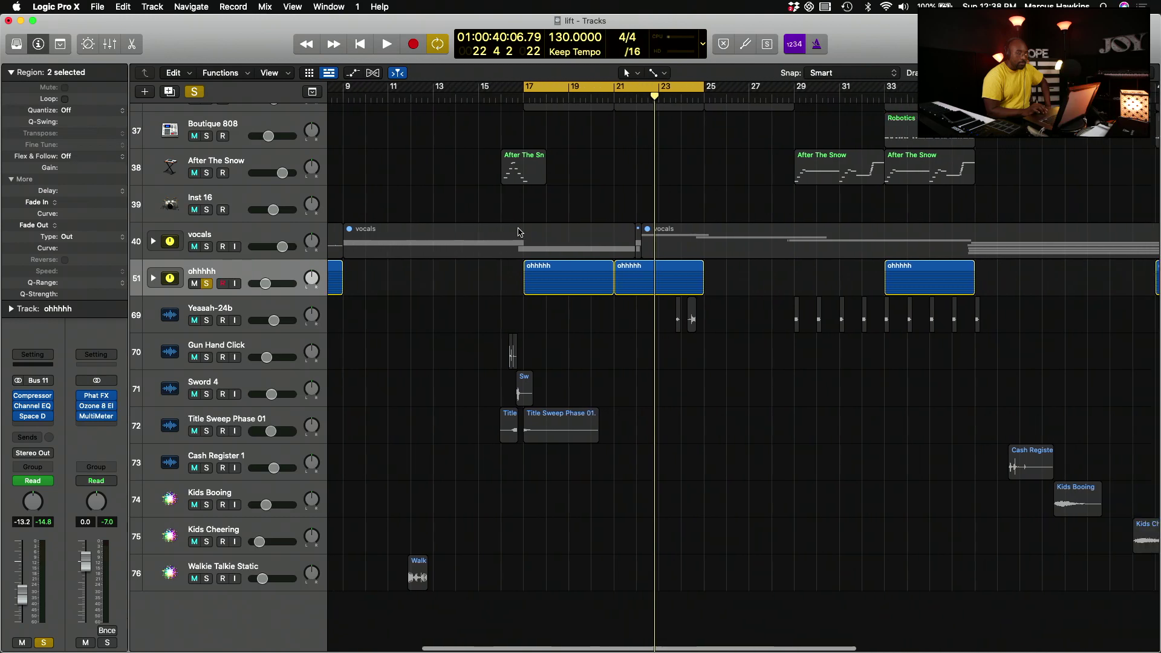
left_click(206, 284)
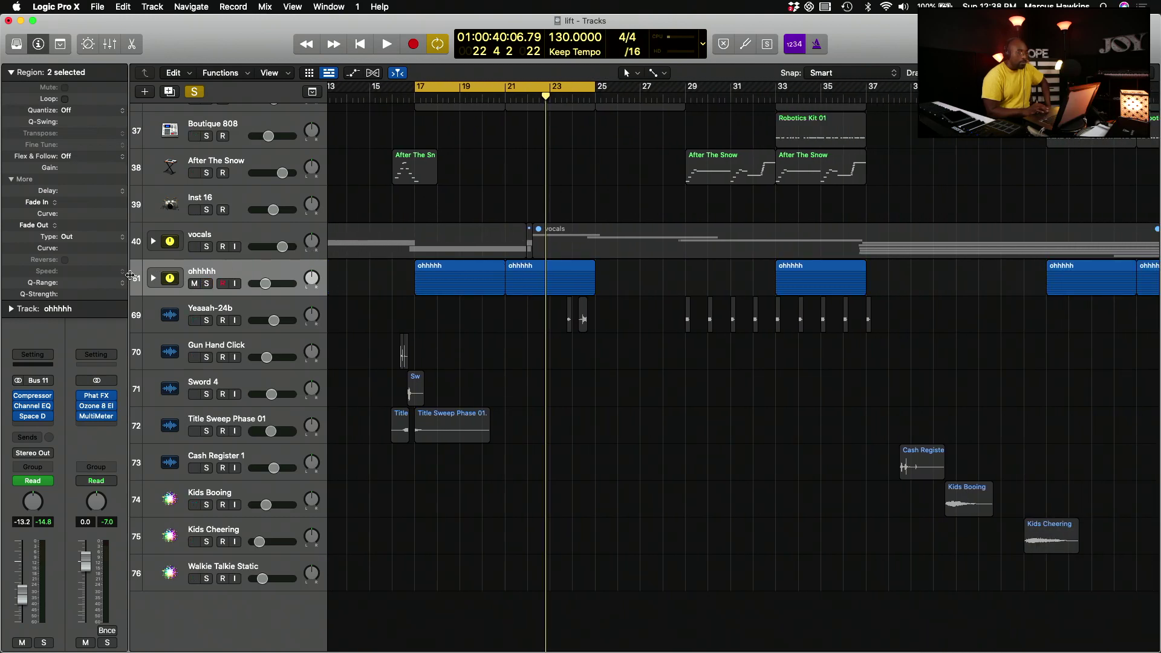
Turn off cycle mode and solo mode for the project
left_click(459, 89)
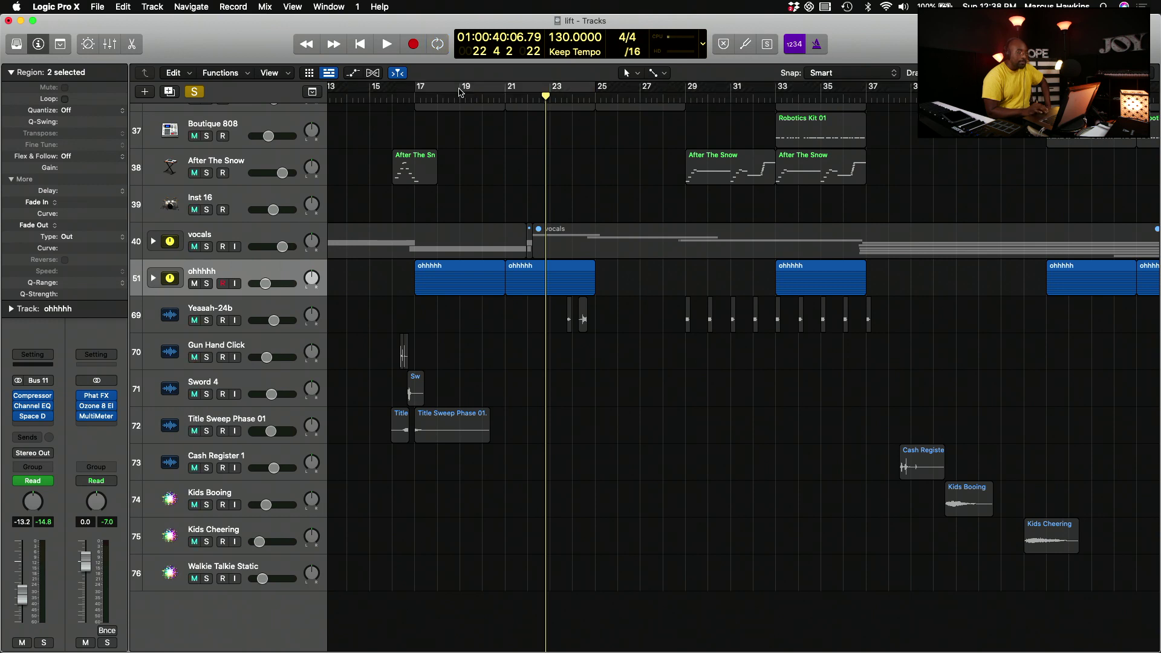
left_click(194, 91)
scroll(416, 195, "up", 6)
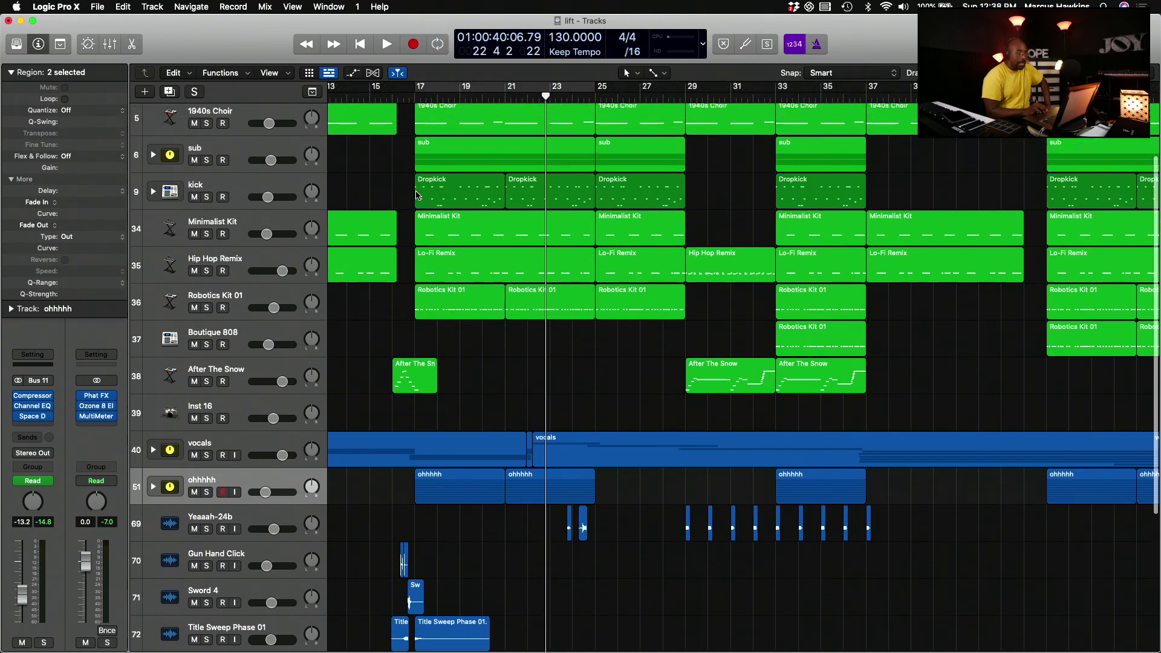
scroll(416, 195, "up", 1)
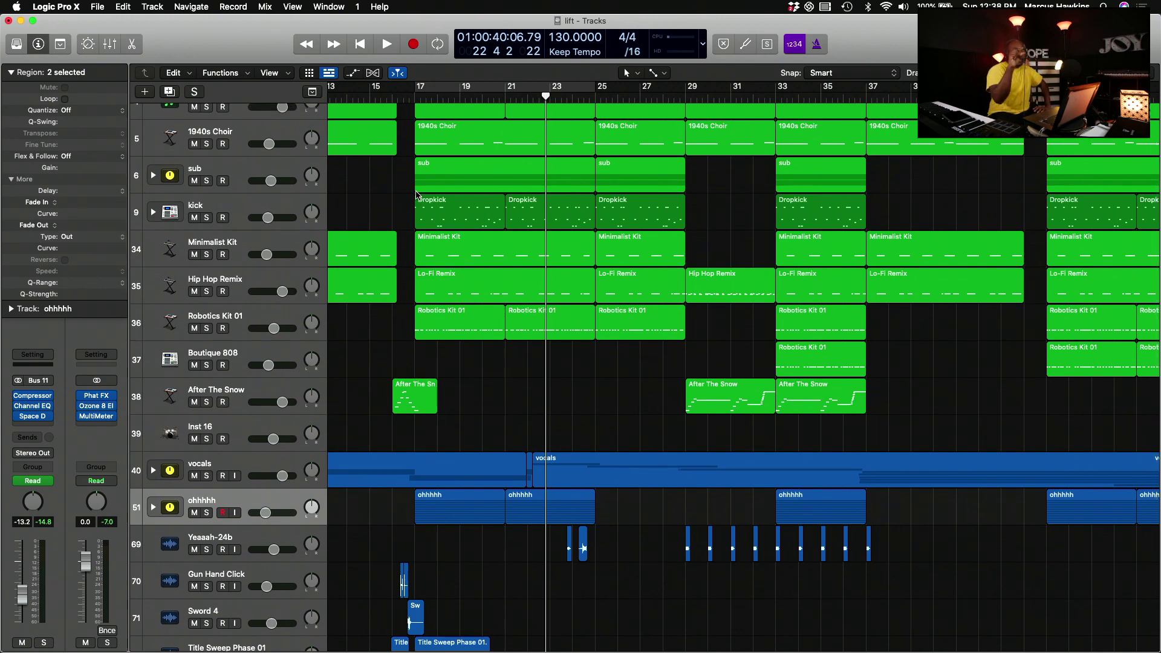